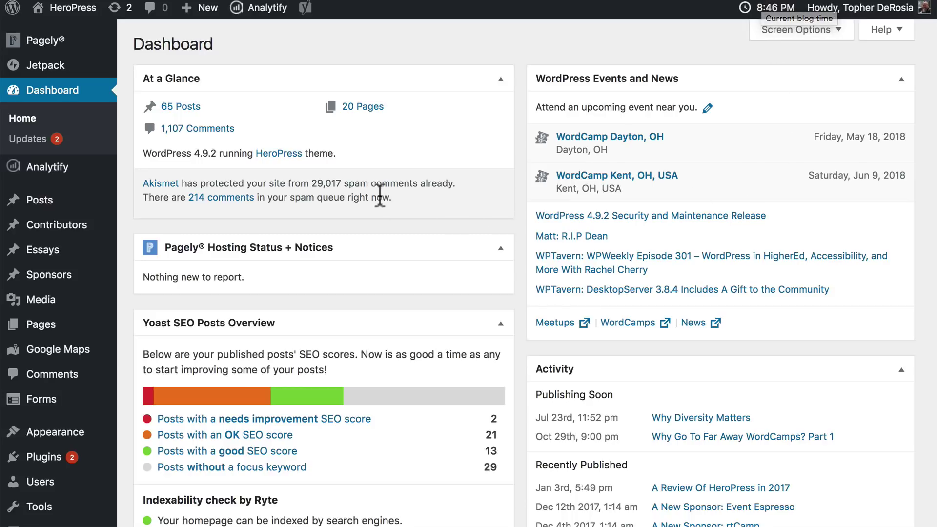
scroll(44, 395, down, 3)
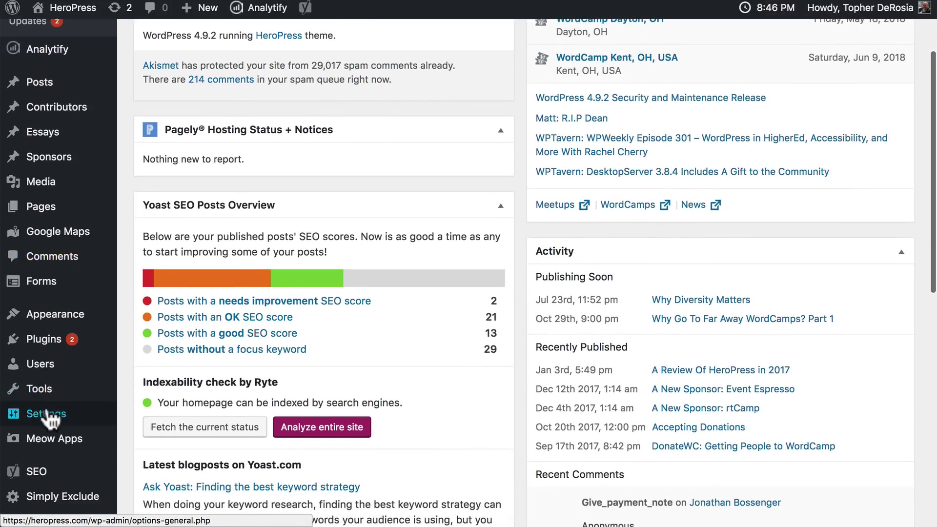
click(162, 327)
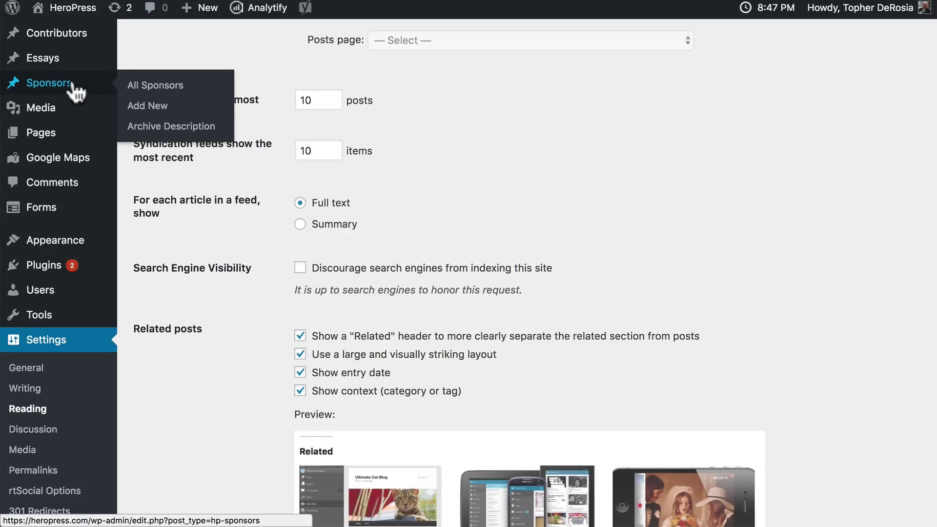
scroll(22, 89, up, 3)
mouse_move(40, 118)
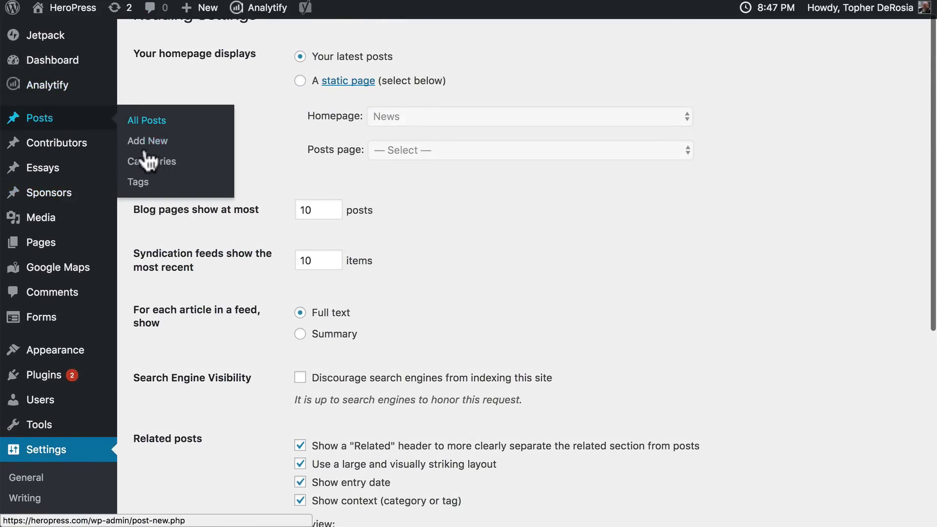
Start a new draft post and expand, then collapse, its Yoast SEO snippet fields.
click(144, 143)
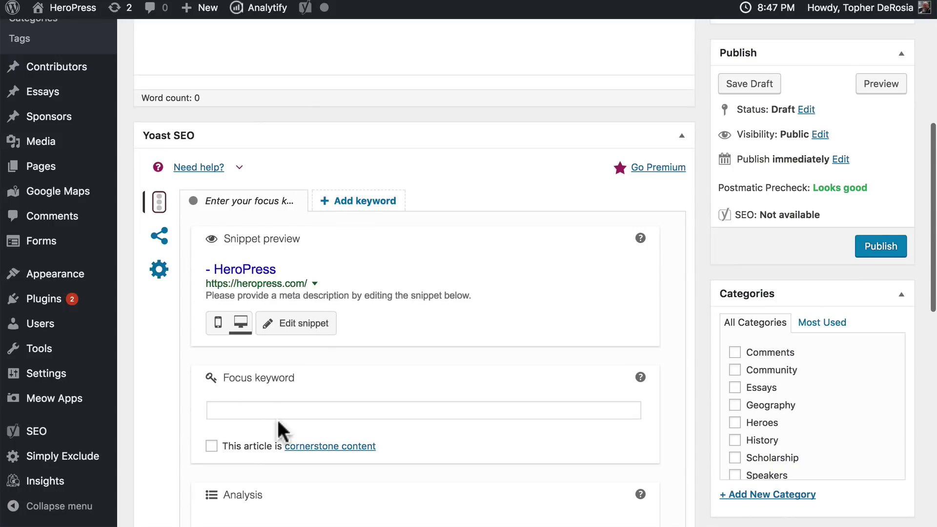
click(299, 330)
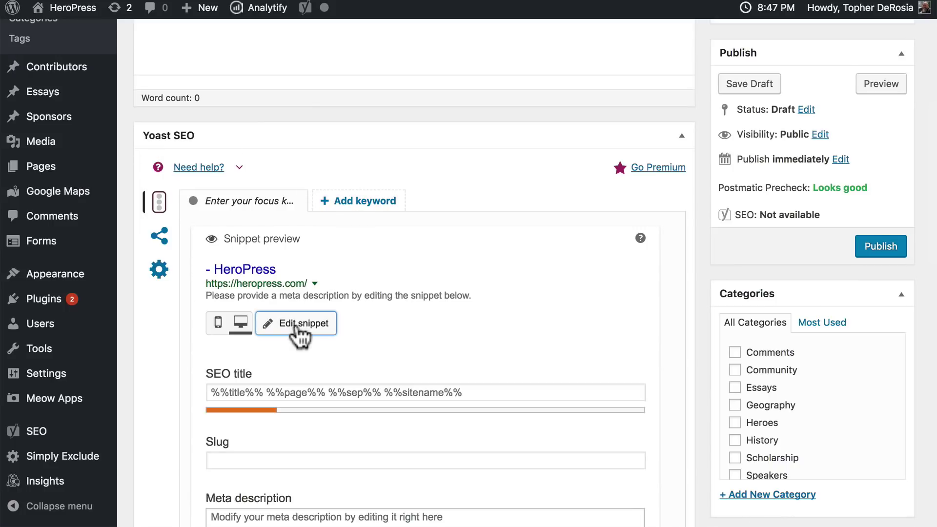
click(300, 333)
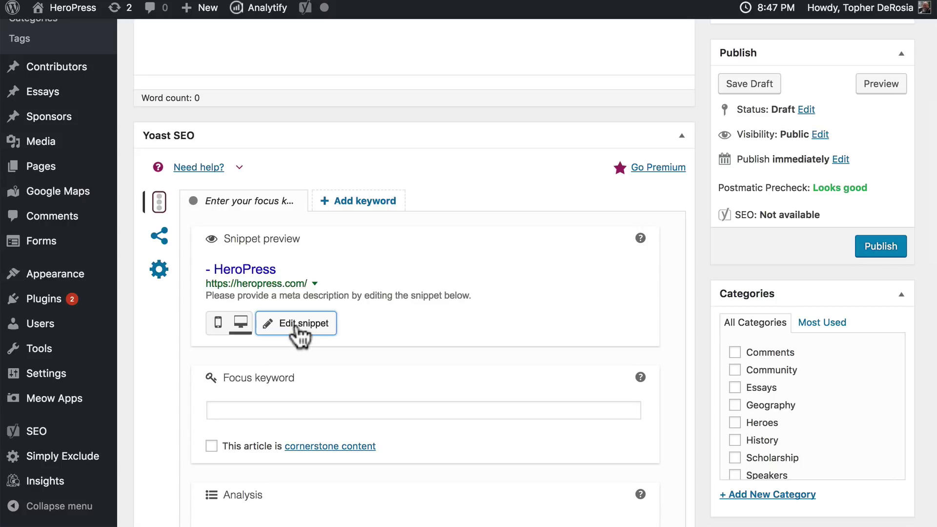
scroll(359, 188, down, 2)
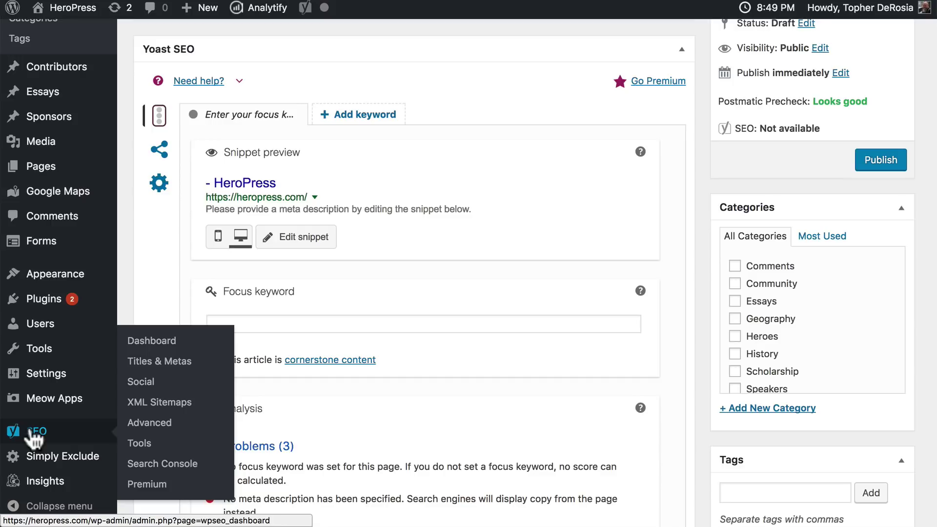
Open Yoast's XML sitemap settings and view the generated eight-sitemap index.
mouse_move(36, 432)
click(167, 416)
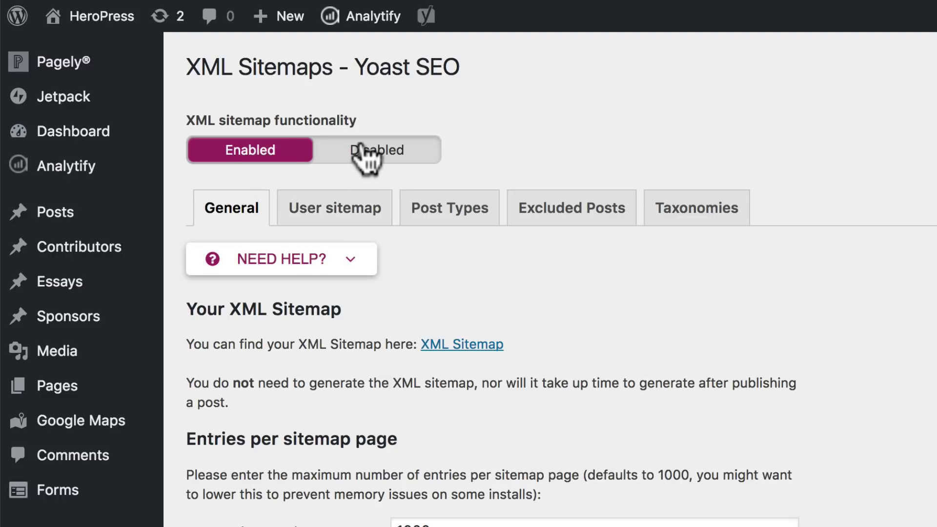
click(456, 346)
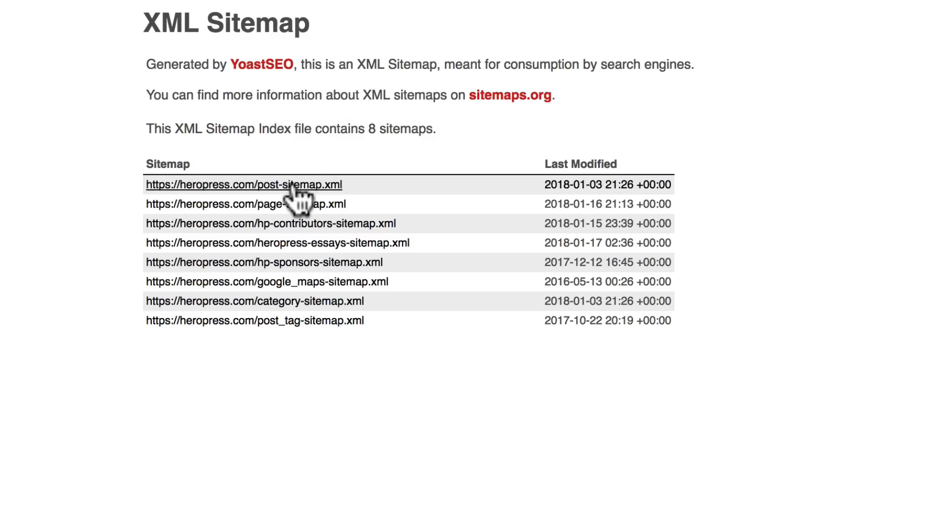
click(249, 187)
scroll(503, 300, down, 3)
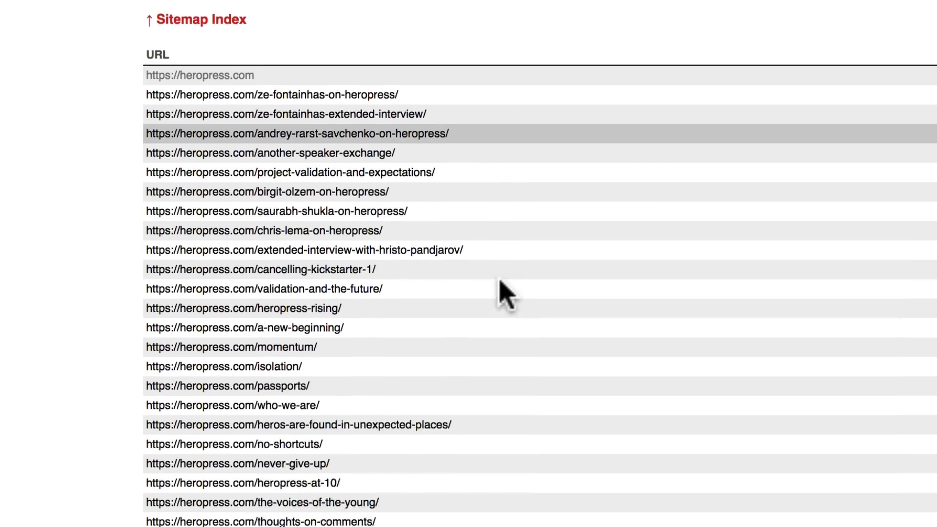
scroll(503, 293, down, 5)
scroll(502, 293, down, 4)
scroll(502, 293, down, 5)
scroll(502, 293, down, 1)
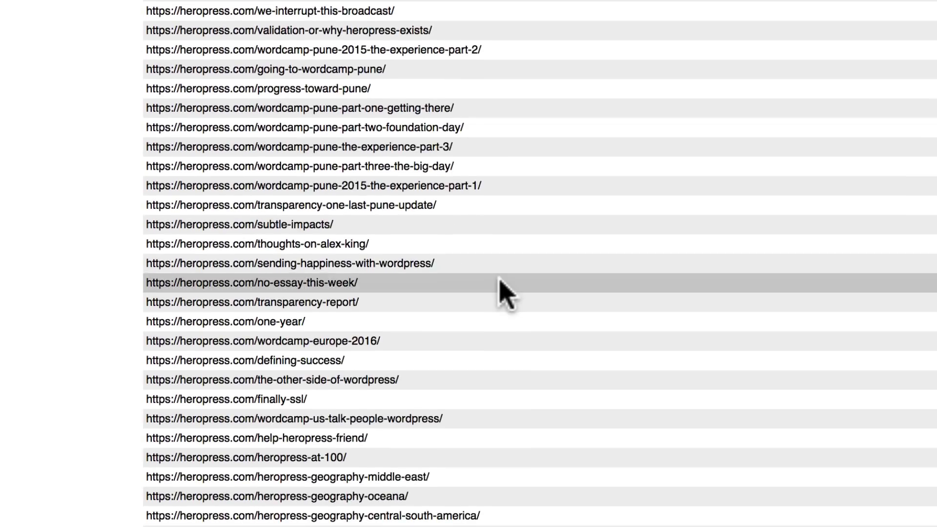
scroll(502, 293, up, 10)
scroll(503, 293, up, 5)
scroll(502, 293, up, 1)
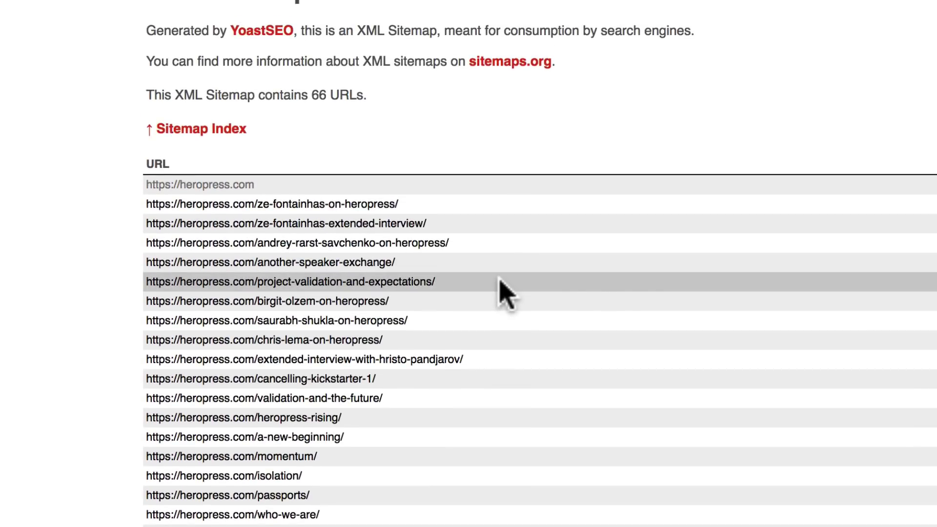
key(alt+Left)
click(267, 206)
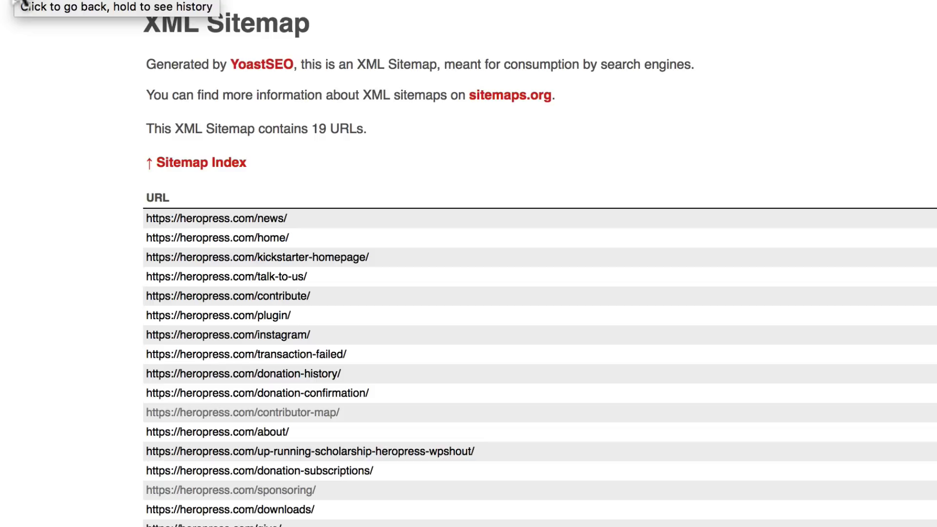
click(23, 4)
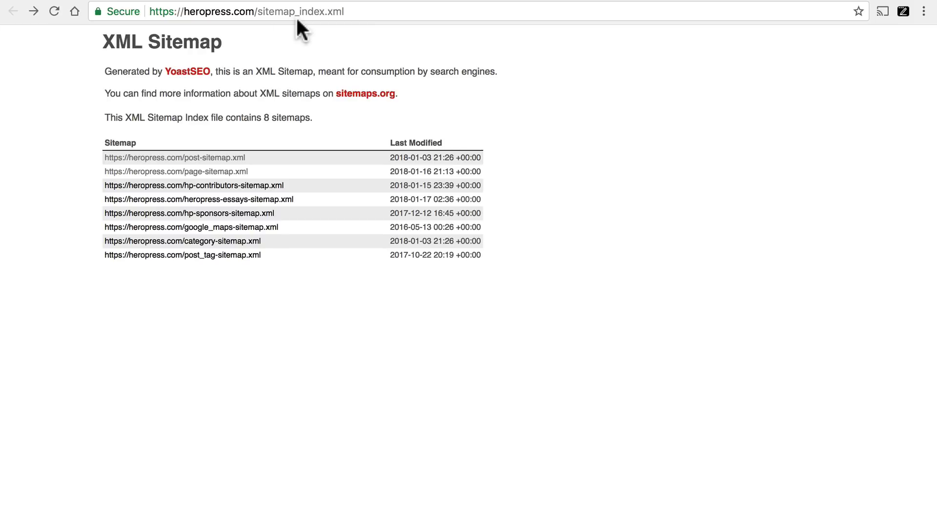
Replace sitemap_index.xml with robots.txt in the address bar and load the robots.txt file.
click(260, 15)
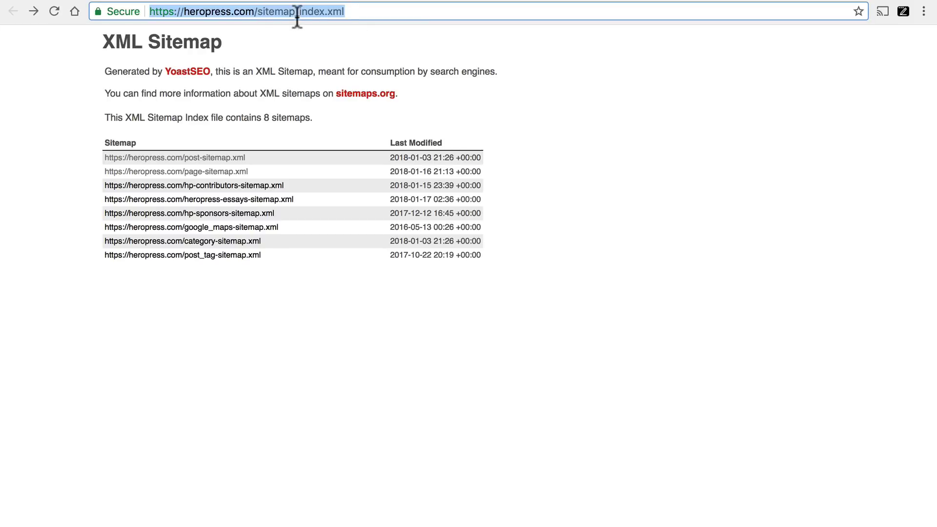
click(266, 13)
drag(258, 15, 393, 12)
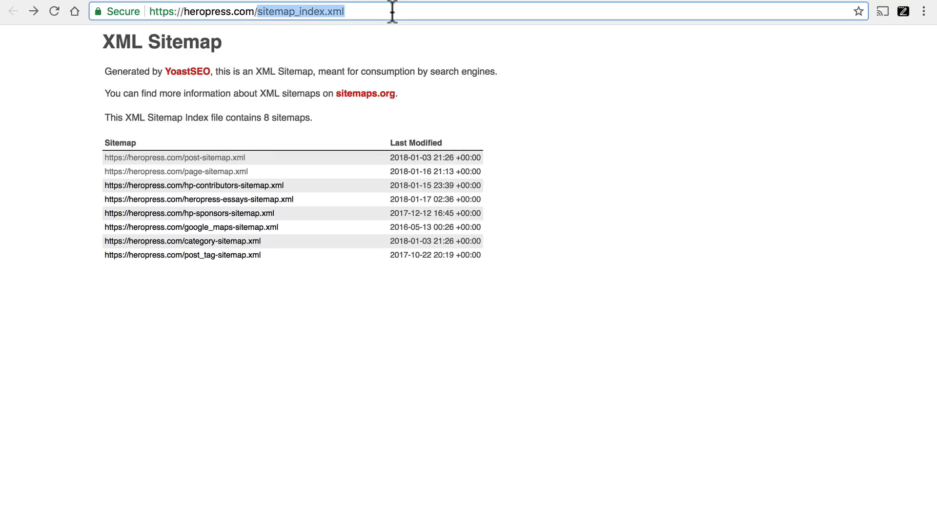
text(robots.txt)
key(Return)
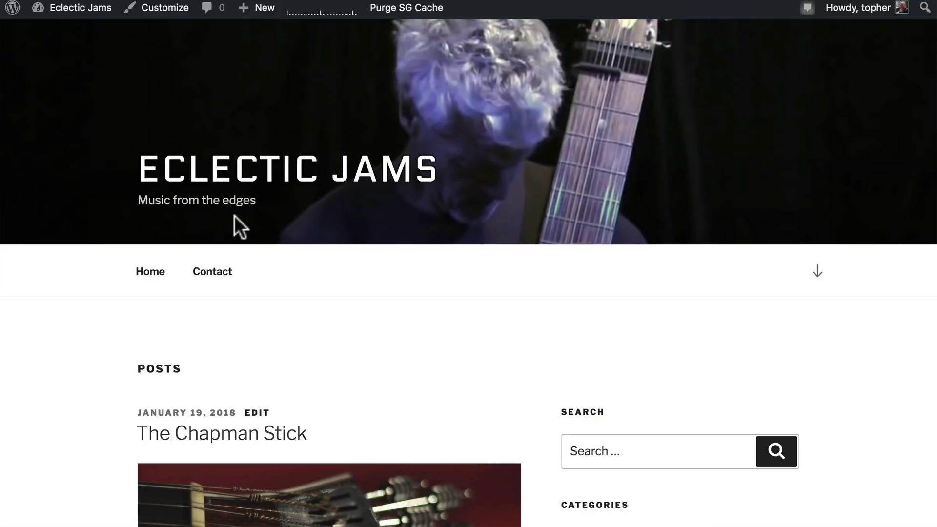
text(google)
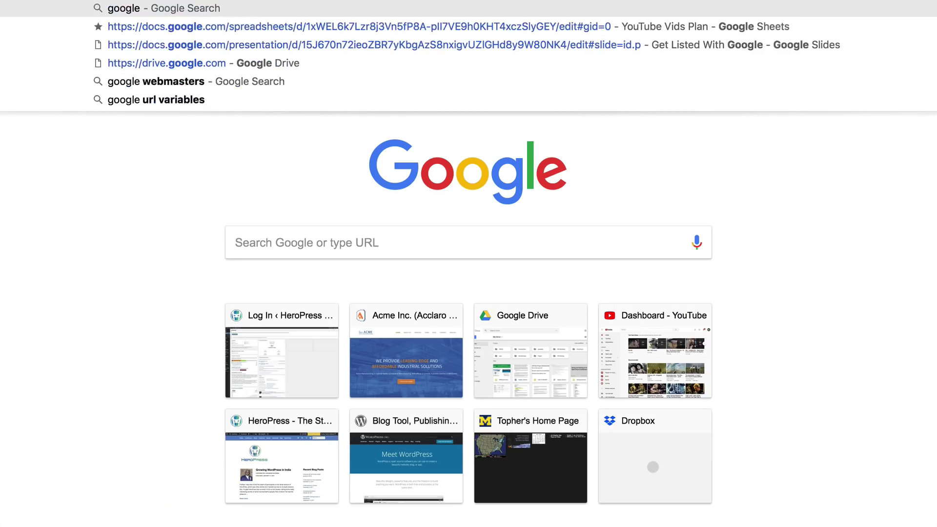
text( webms)
Search for Google Webmasters, open its homepage, and go to Search Console.
key(Return)
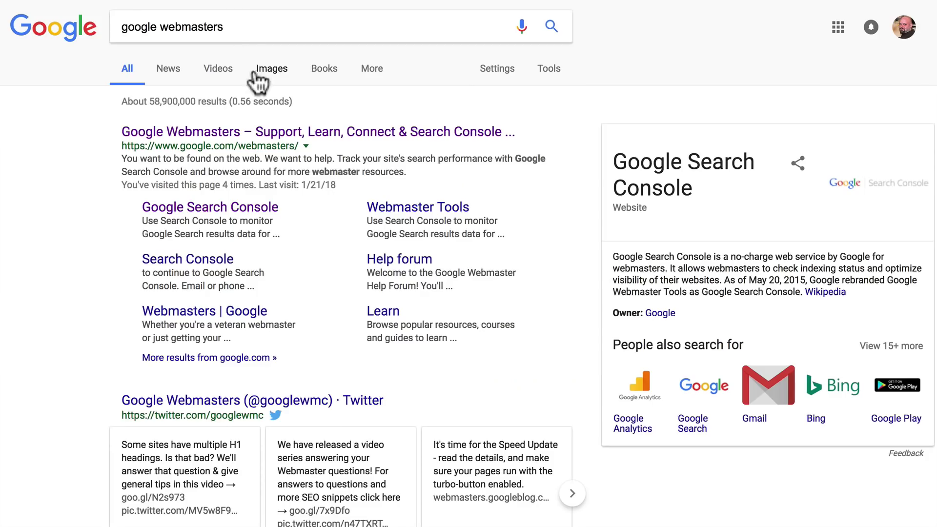
click(231, 133)
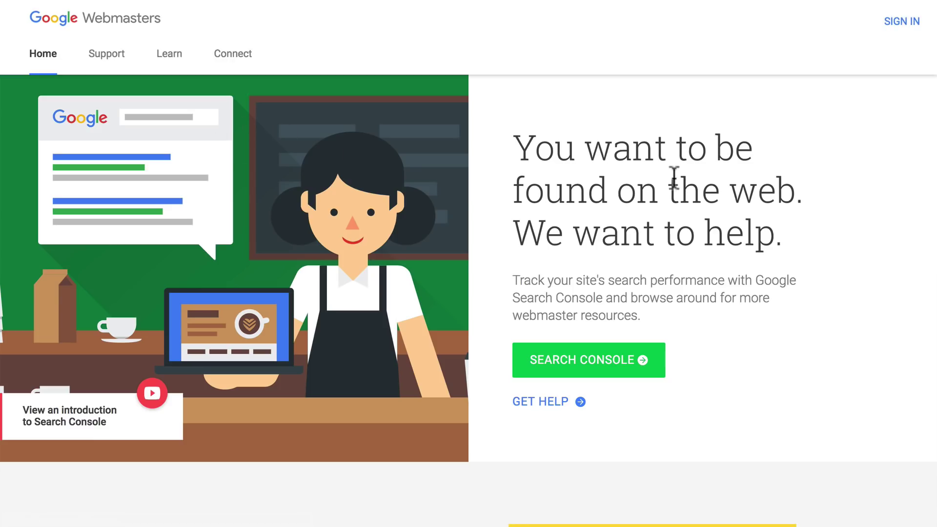
scroll(837, 288, down, 1)
scroll(837, 288, down, 2)
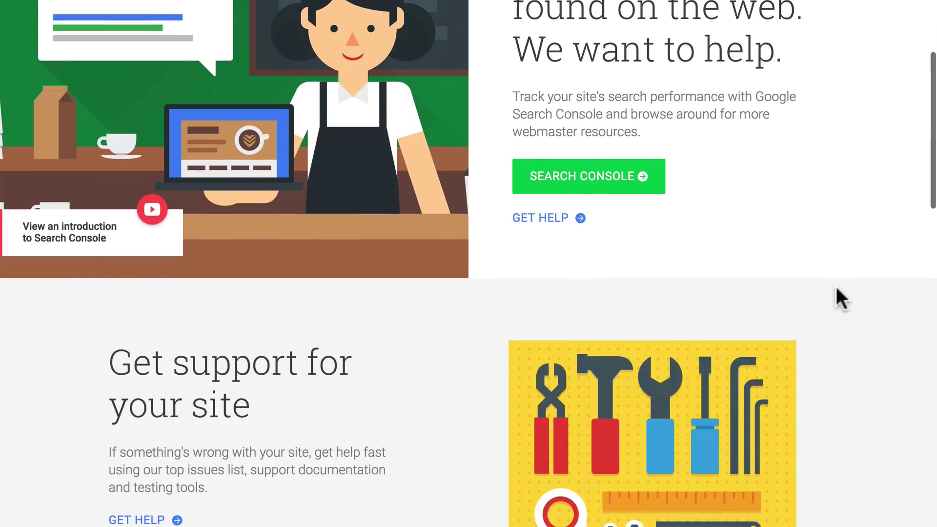
scroll(837, 288, down, 2)
scroll(836, 288, down, 3)
scroll(837, 287, down, 1)
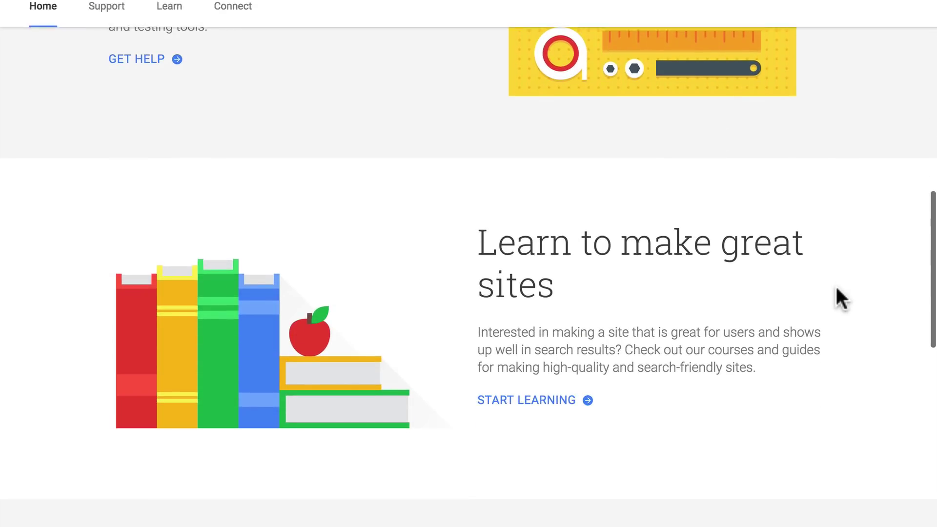
scroll(836, 287, down, 3)
scroll(836, 287, down, 3)
scroll(837, 288, up, 3)
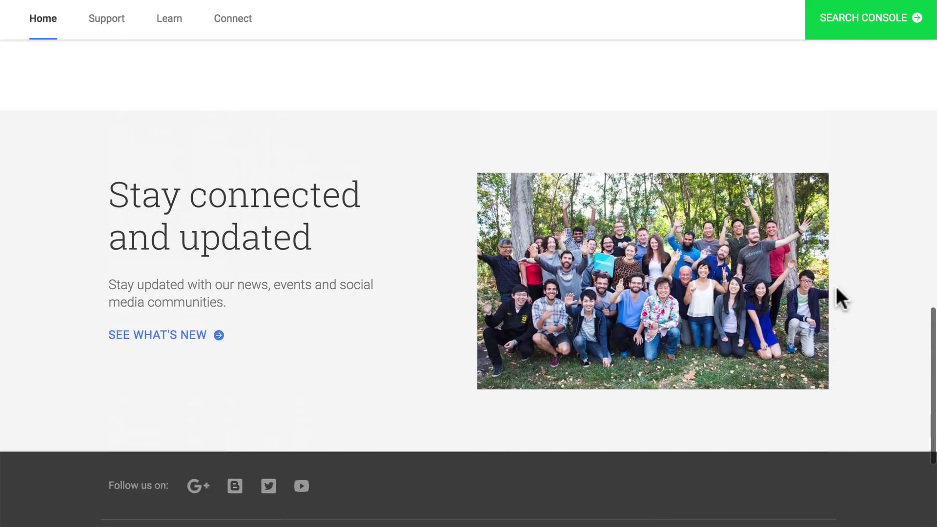
scroll(836, 288, up, 3)
scroll(836, 288, up, 5)
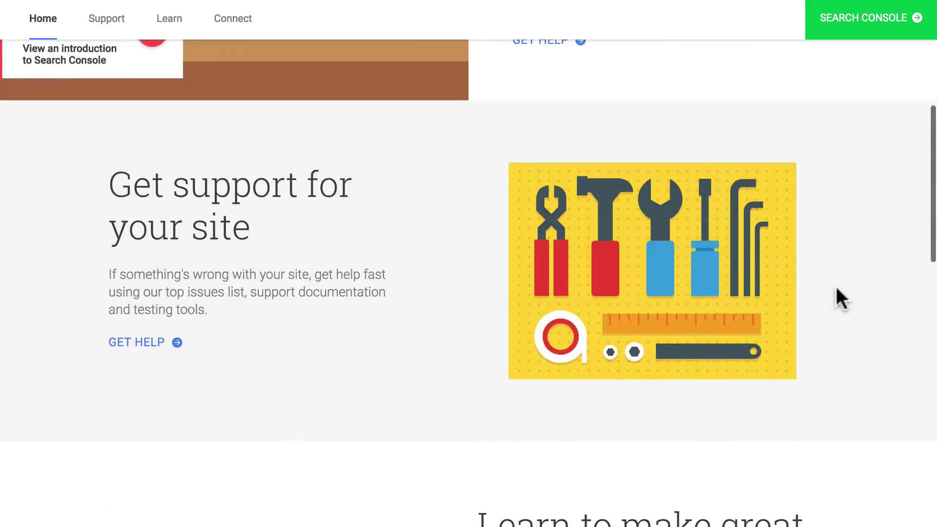
scroll(836, 288, up, 4)
scroll(837, 288, up, 1)
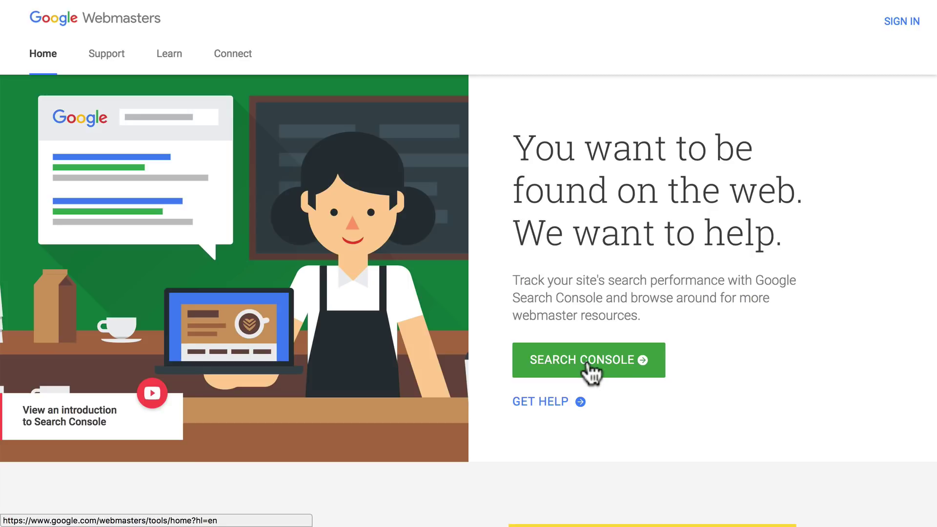
click(590, 373)
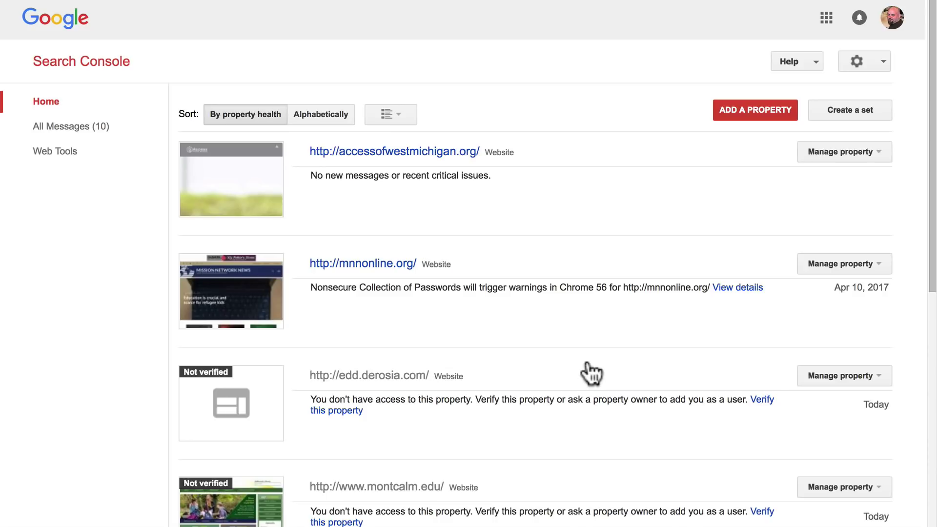
scroll(592, 374, down, 2)
scroll(591, 373, down, 2)
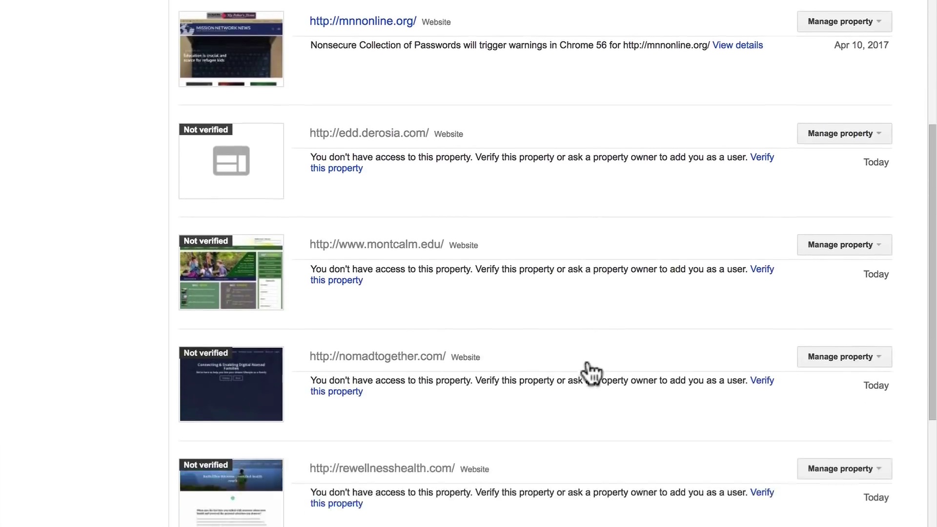
scroll(591, 374, down, 3)
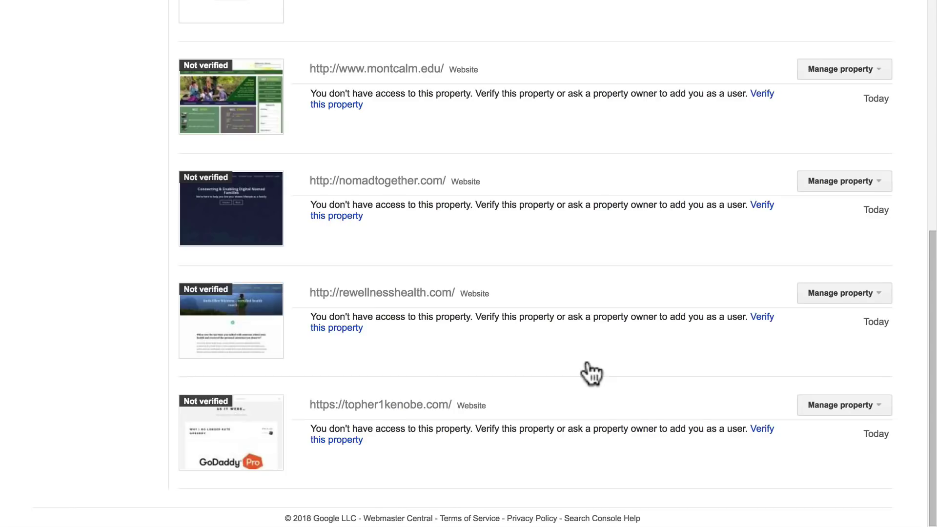
scroll(592, 374, up, 6)
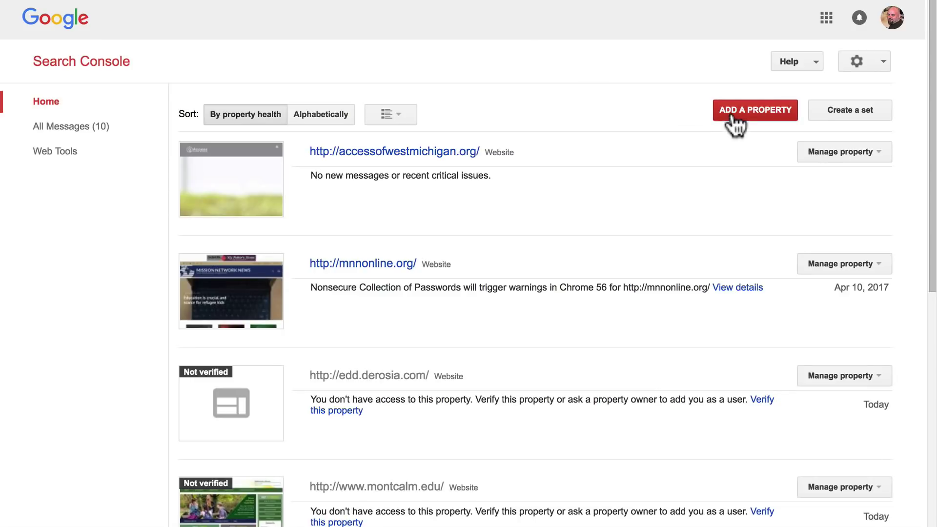
click(734, 127)
click(307, 282)
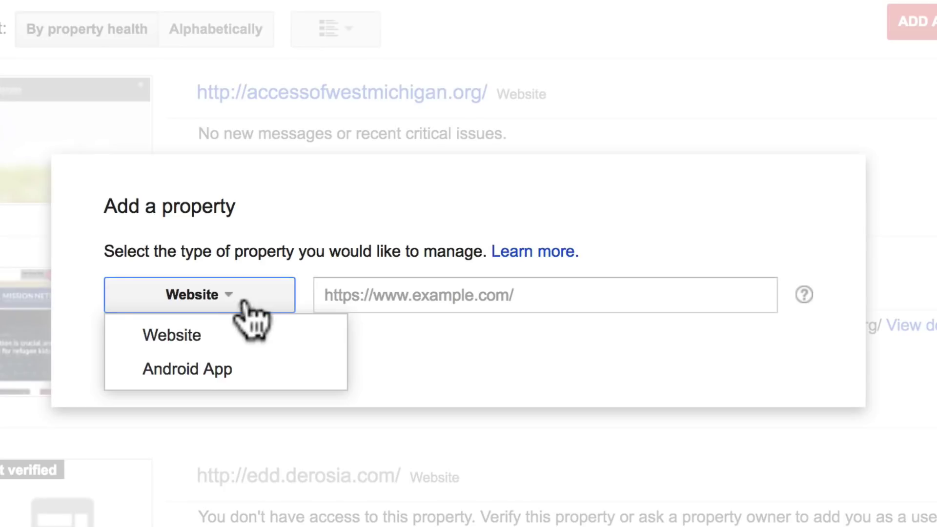
click(244, 300)
click(368, 297)
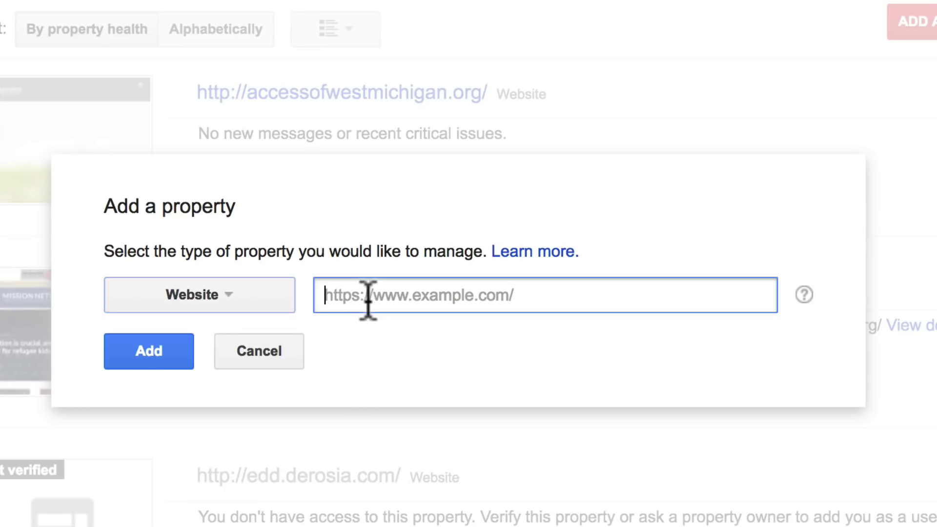
text(https://eclecticjams.com/)
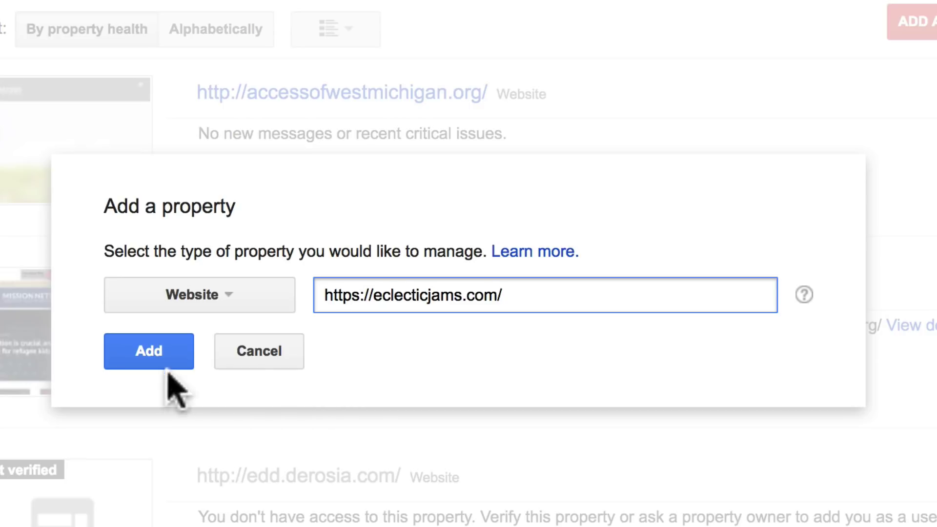
click(160, 359)
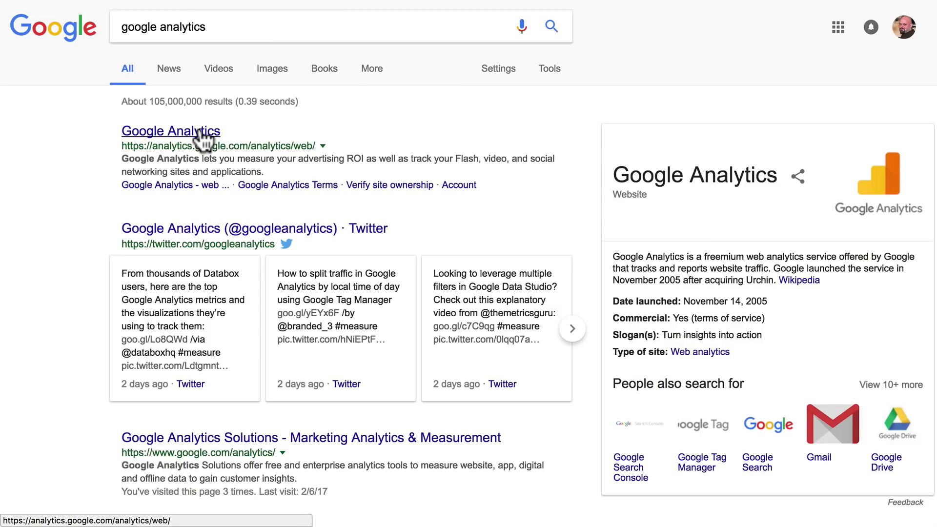
Open Google Analytics from the results and choose Create new account under Admin.
click(204, 139)
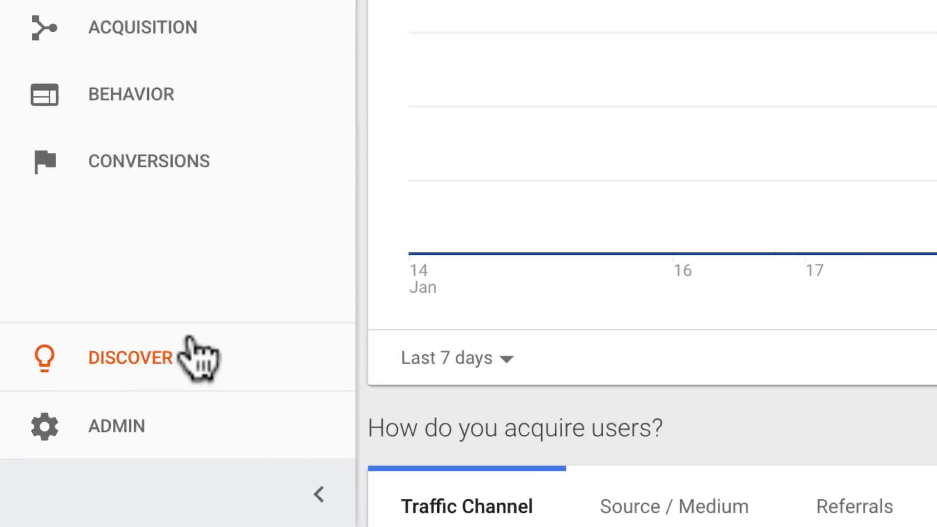
click(111, 427)
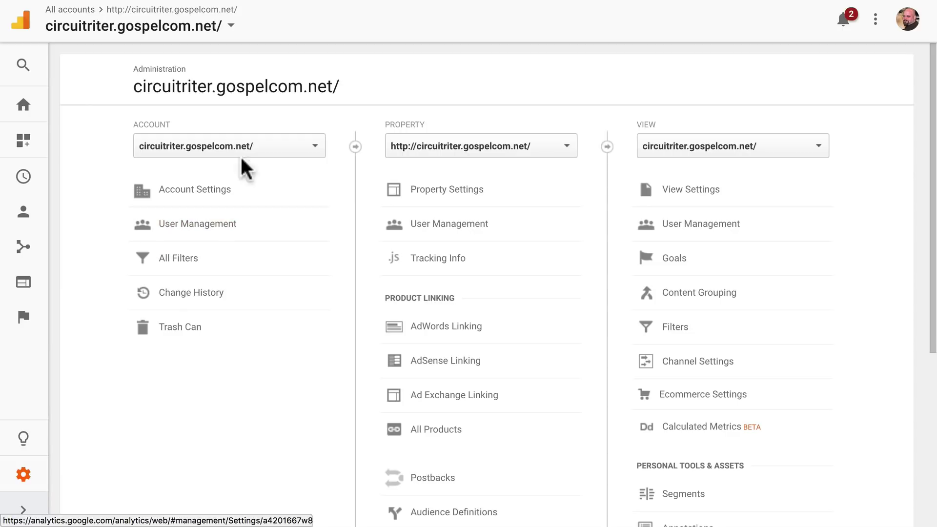
click(267, 155)
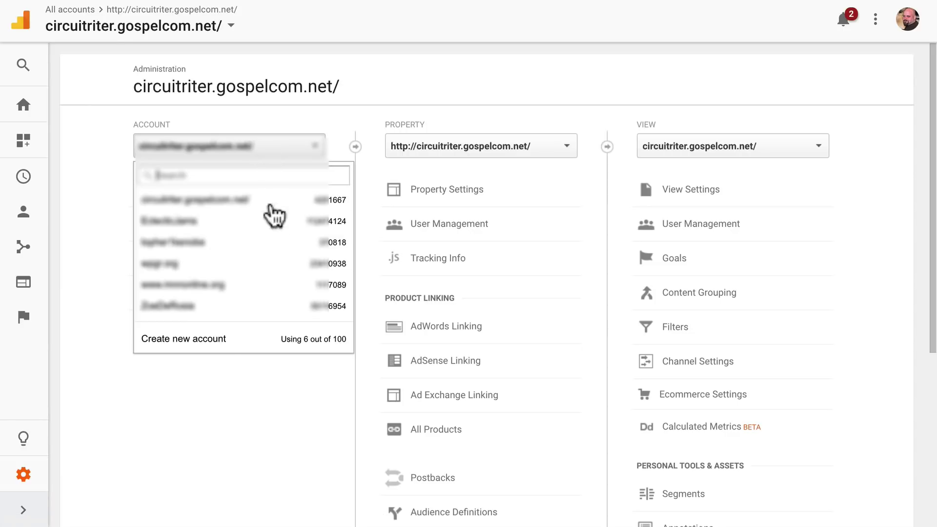
click(174, 339)
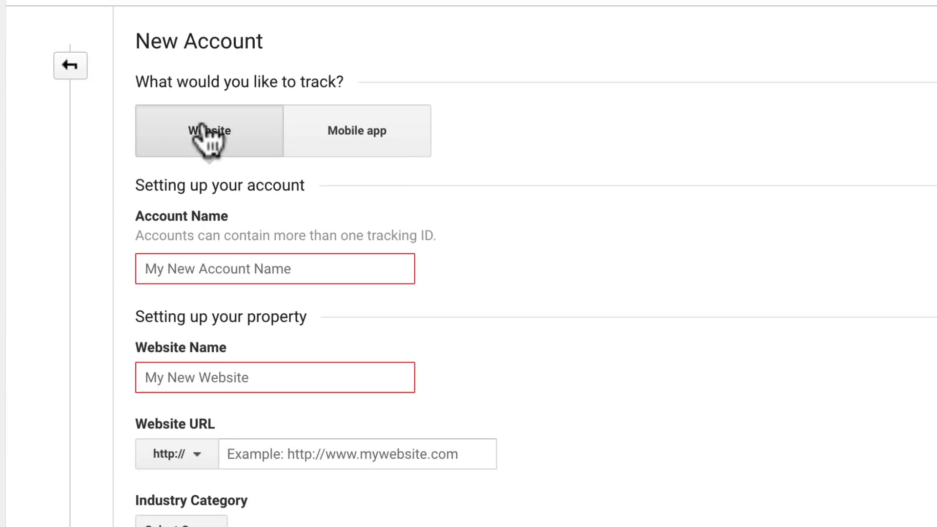
Set up website tracking: account name, website name, https URL, Arts and Entertainment industry.
click(205, 125)
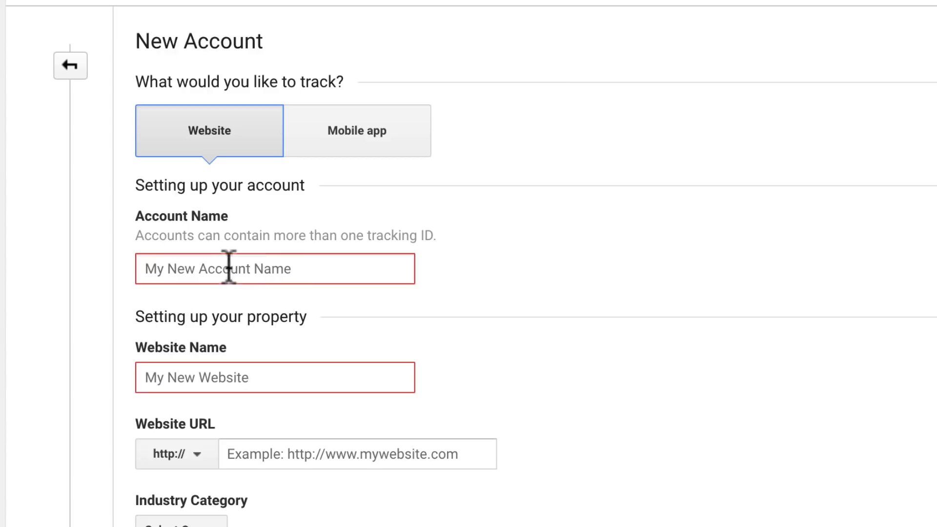
click(306, 262)
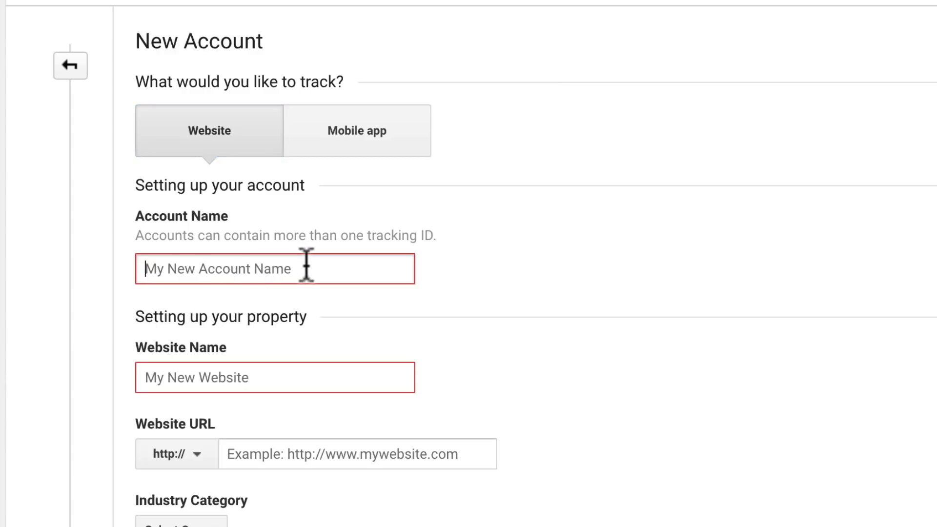
text(EclecticJams)
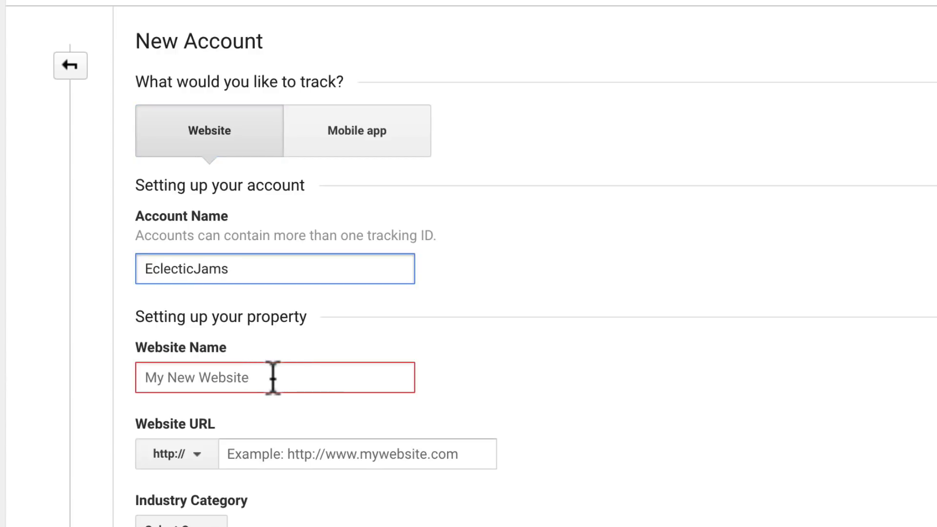
click(273, 377)
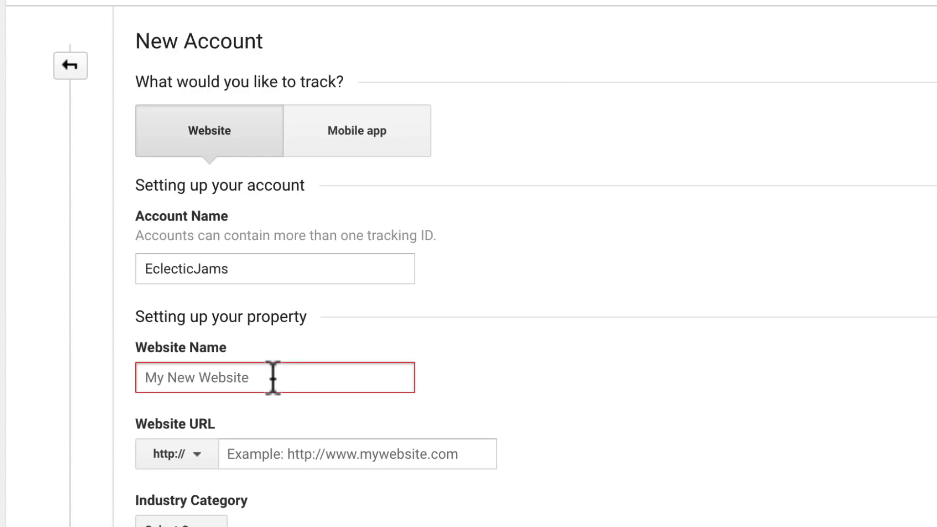
text(Eclectic Jams)
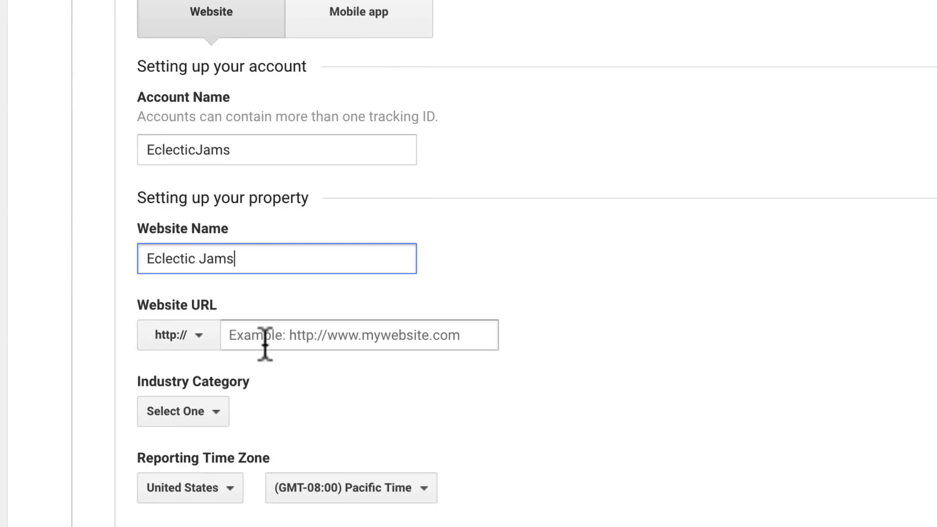
click(196, 338)
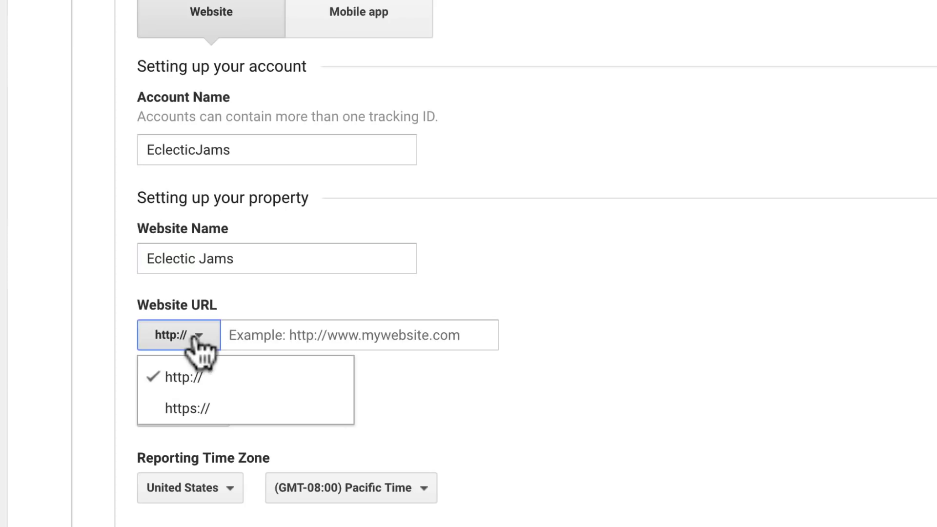
click(220, 410)
click(271, 334)
text(eclecticjams.com)
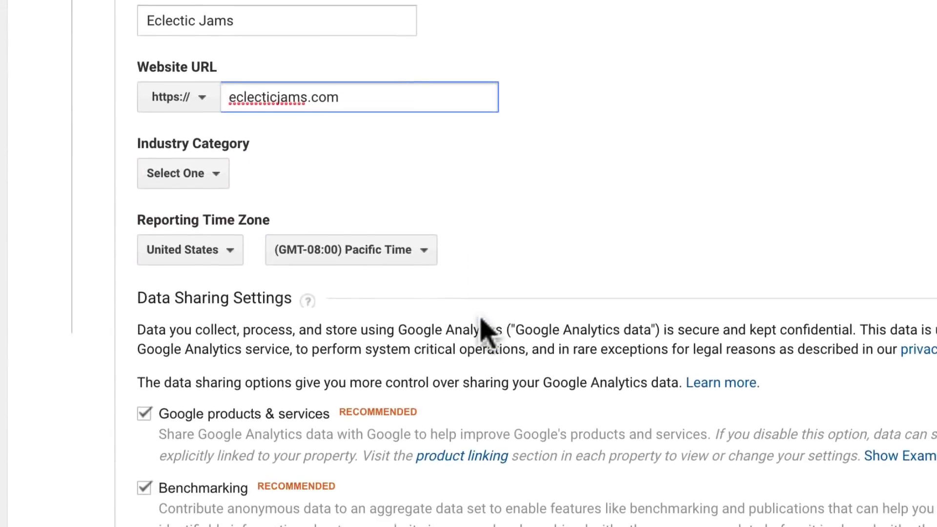
click(211, 143)
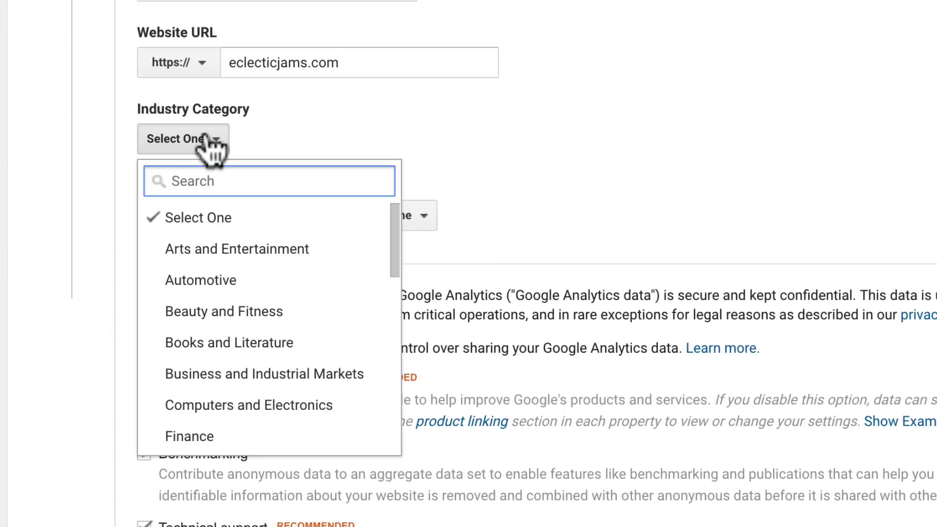
click(219, 252)
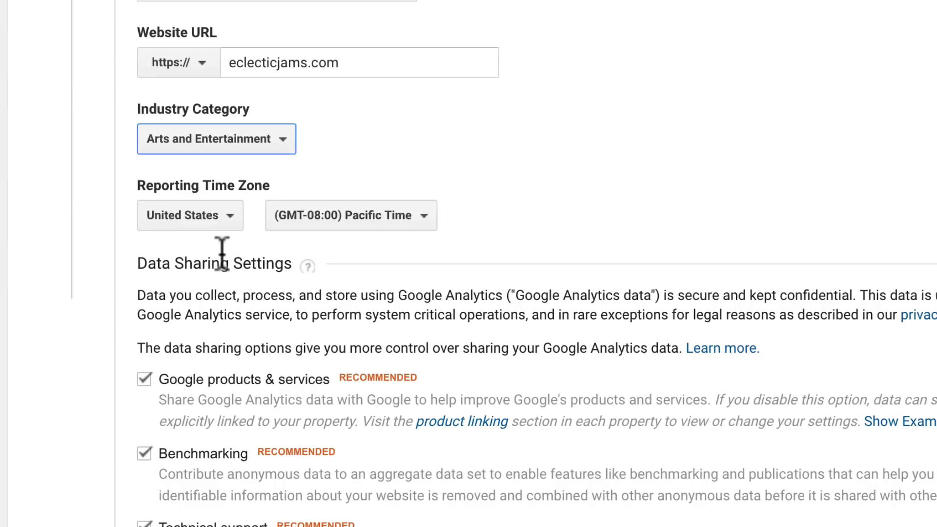
click(366, 233)
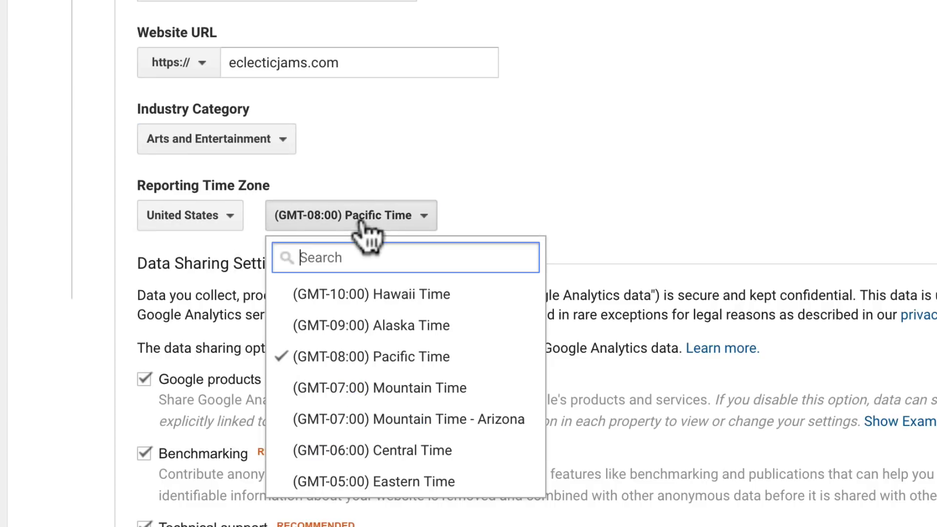
scroll(249, 38, down, 5)
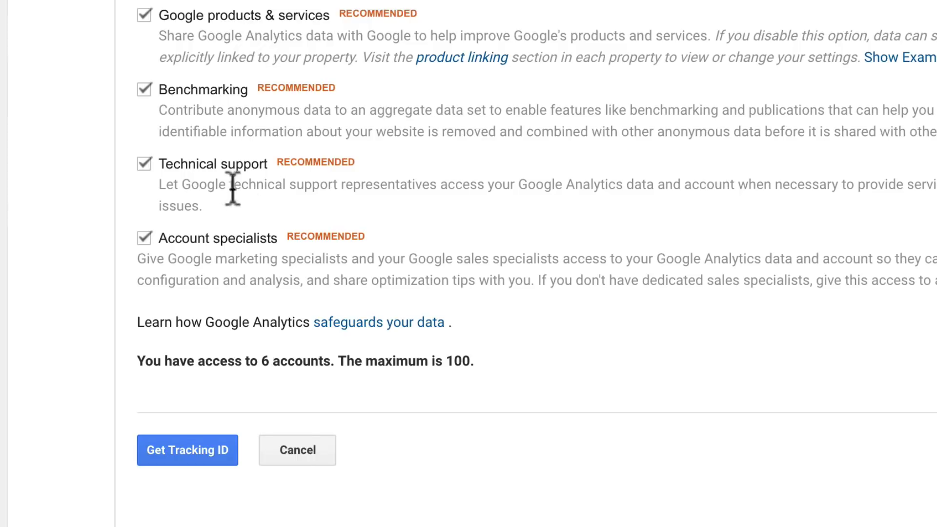
click(185, 451)
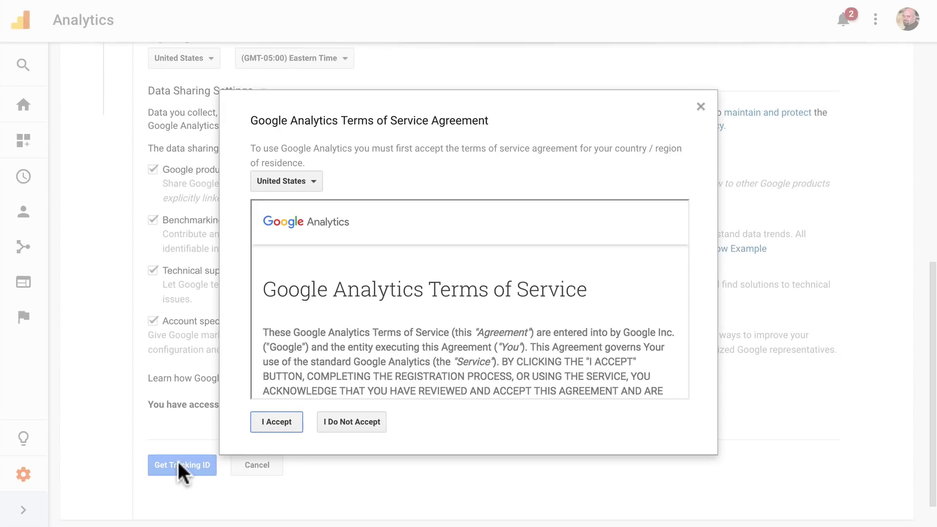
click(276, 423)
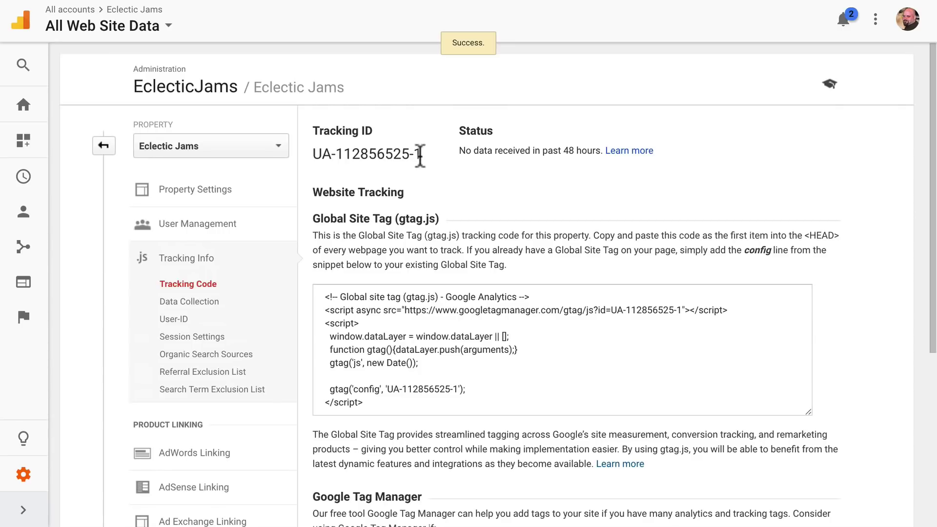
drag(419, 154, 316, 156)
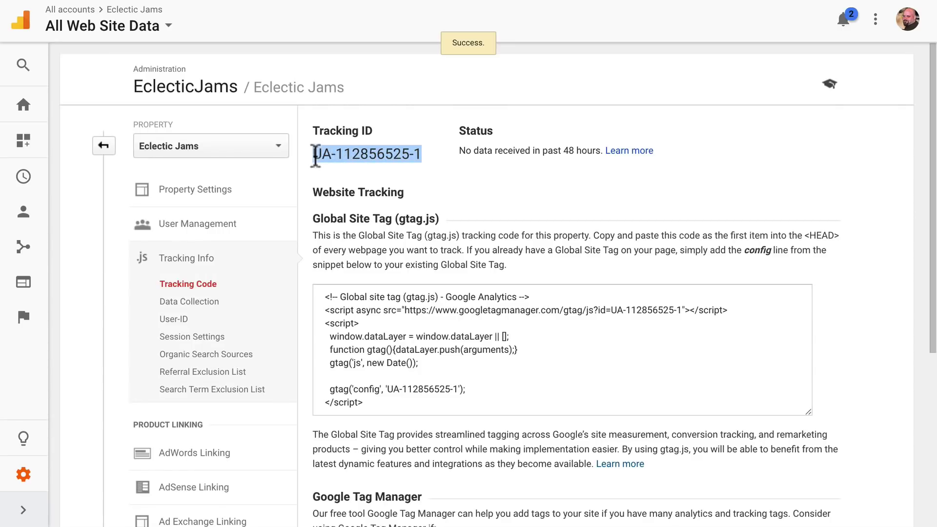
click(430, 154)
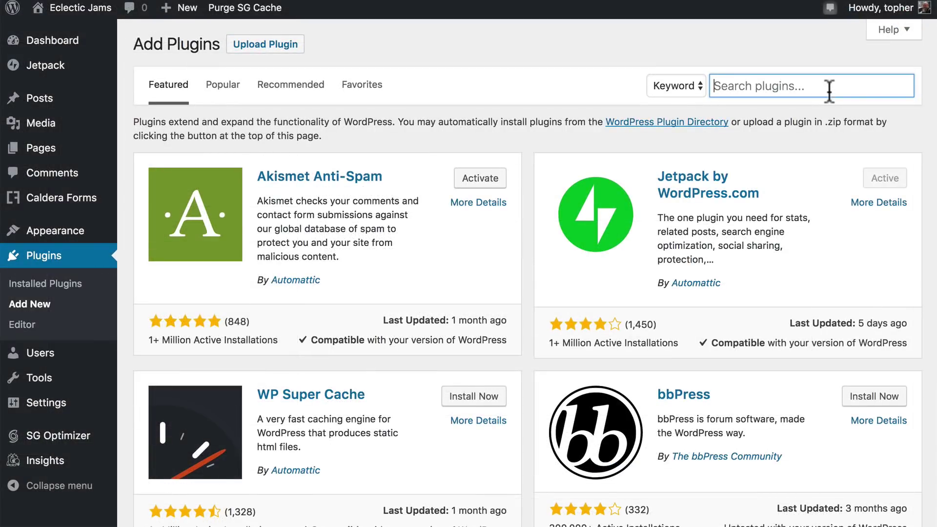
text(monster )
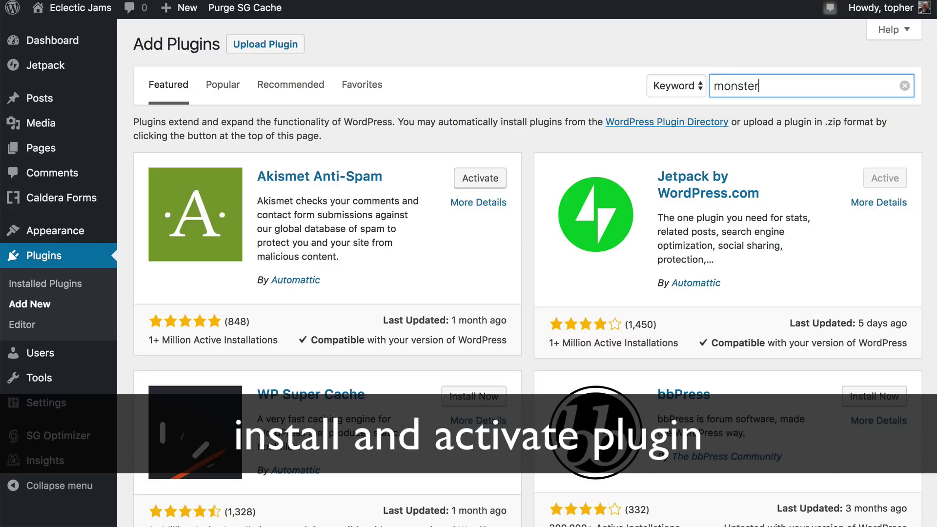
text(insights)
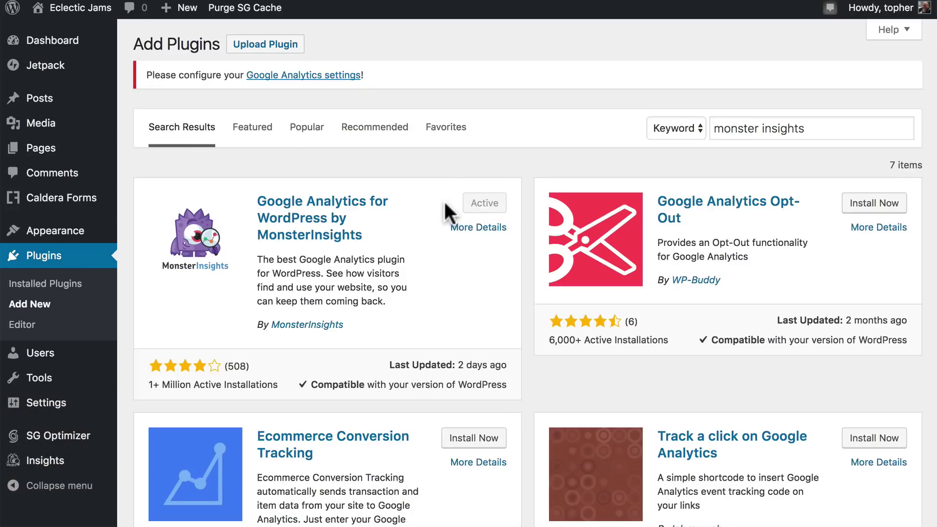
mouse_move(45, 460)
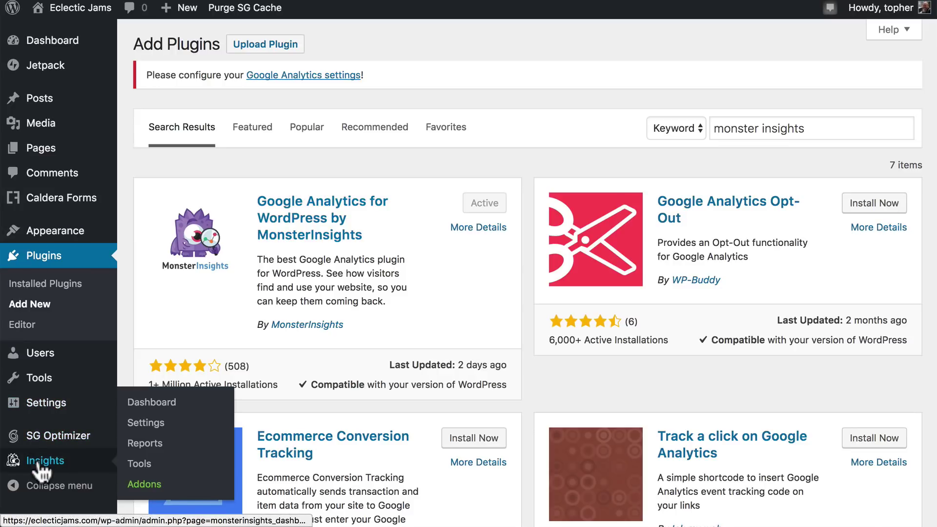
Open the MonsterInsights dashboard and its Google Analytics authentication settings.
click(154, 407)
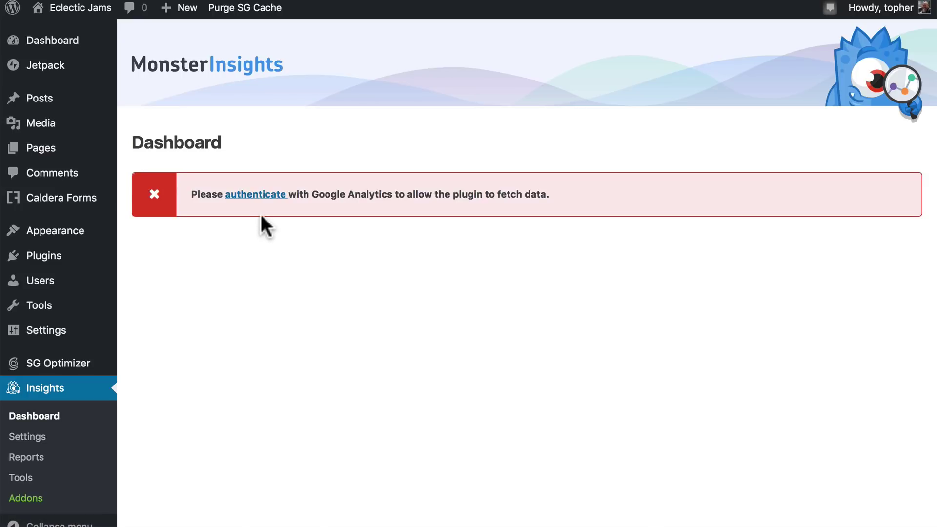
click(250, 196)
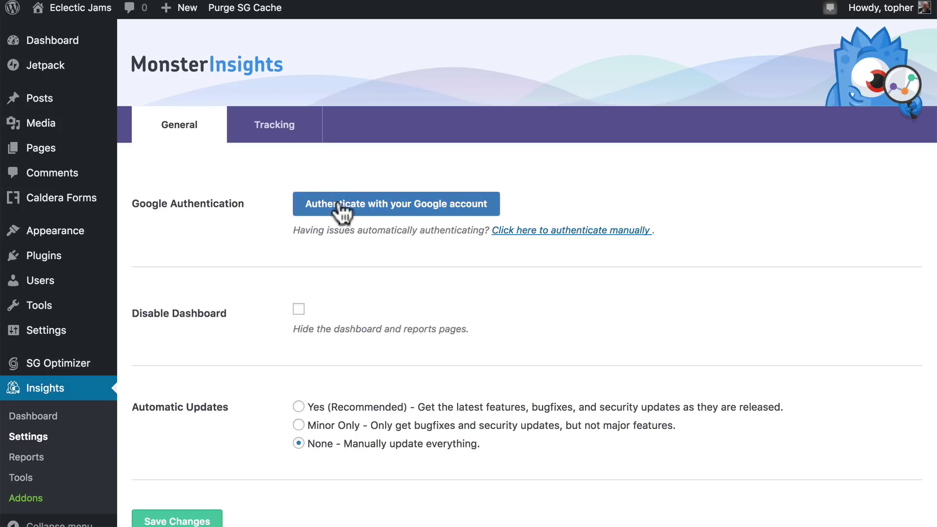
Authorize MonsterInsights with the Google account and submit the pasted Google code.
click(356, 209)
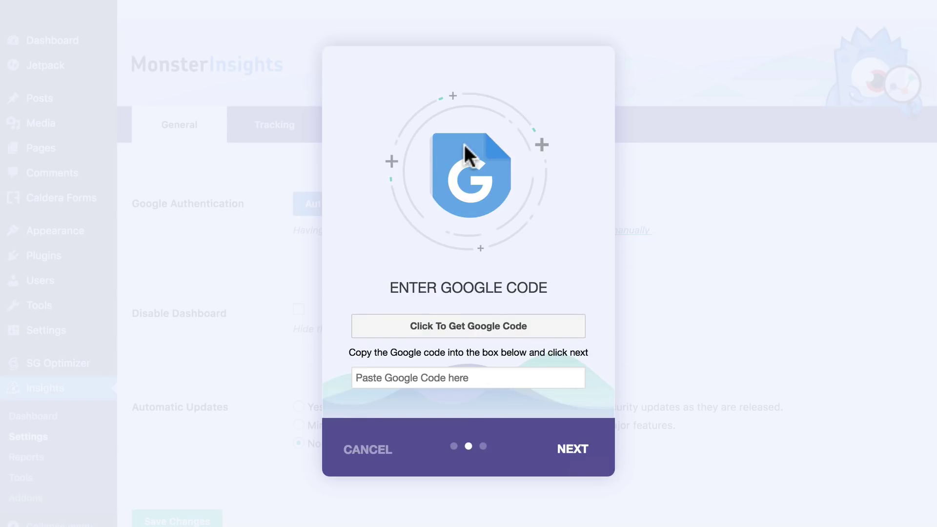
click(466, 333)
click(405, 207)
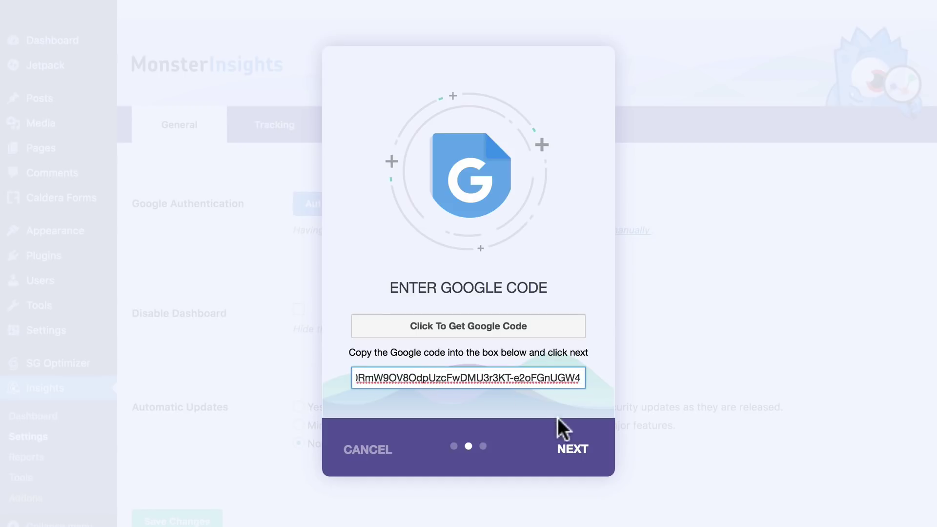
click(565, 449)
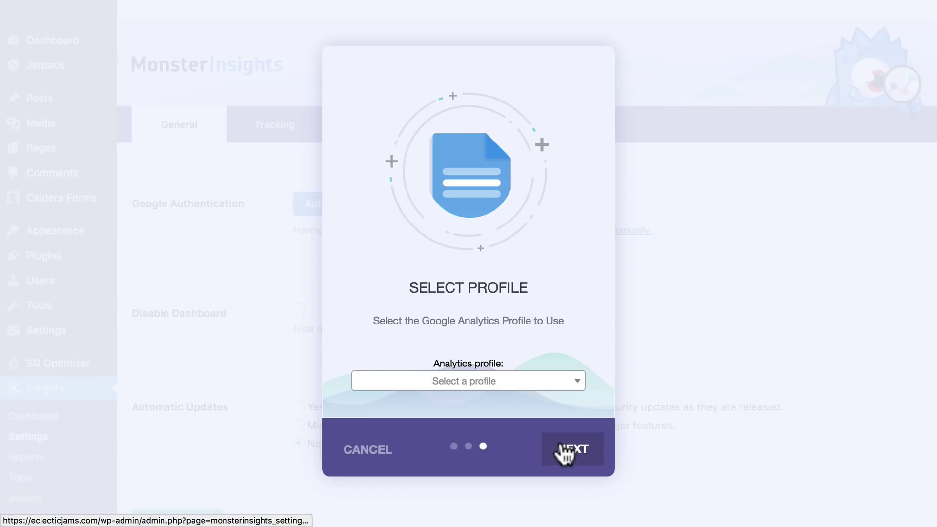
Pick the eclecticjams.com All Web Site Data profile, confirm it, and save the settings.
click(480, 388)
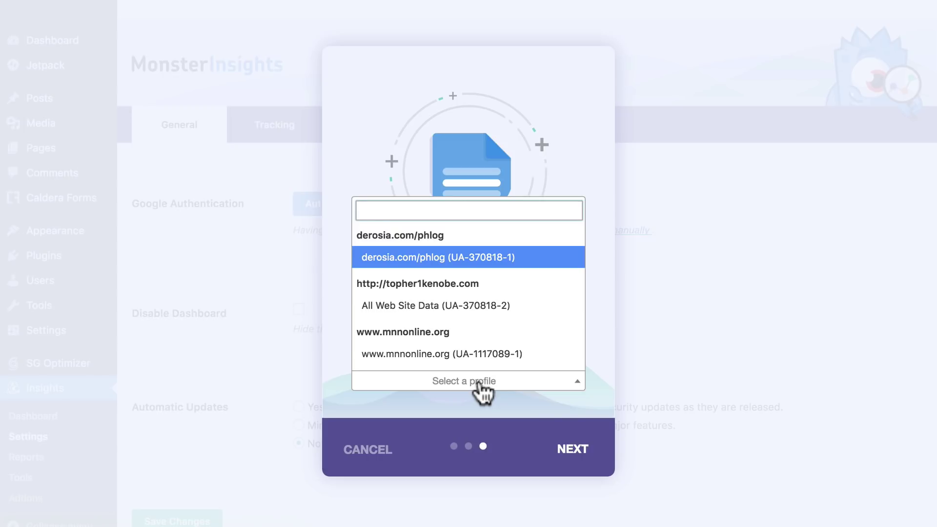
scroll(415, 359, down, 5)
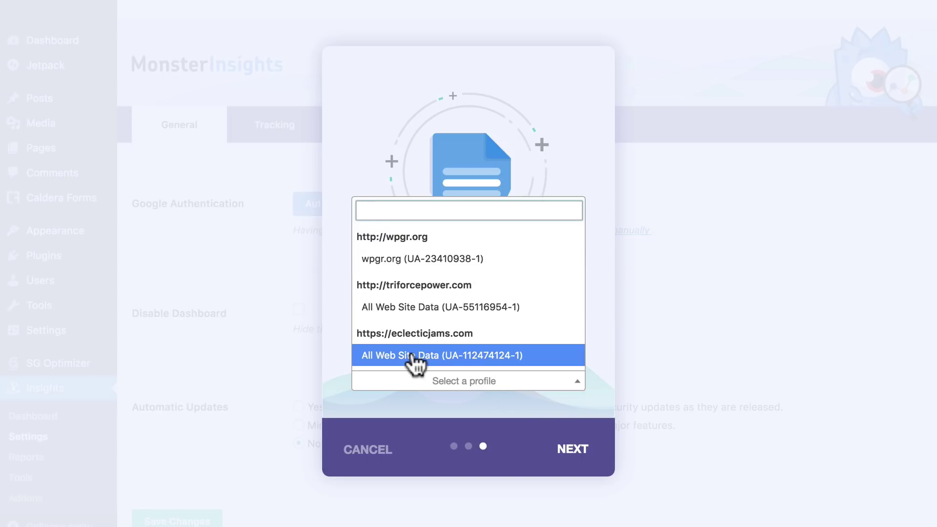
click(466, 361)
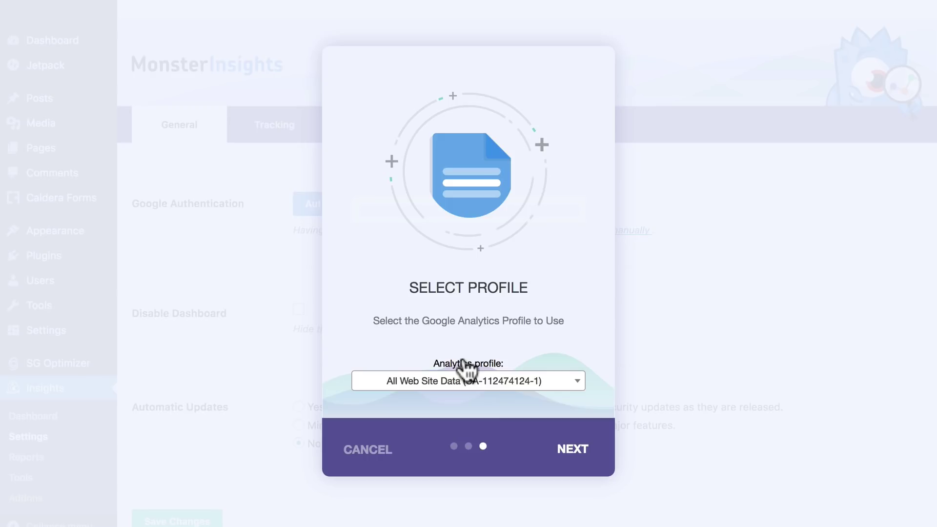
click(569, 454)
scroll(545, 362, down, 2)
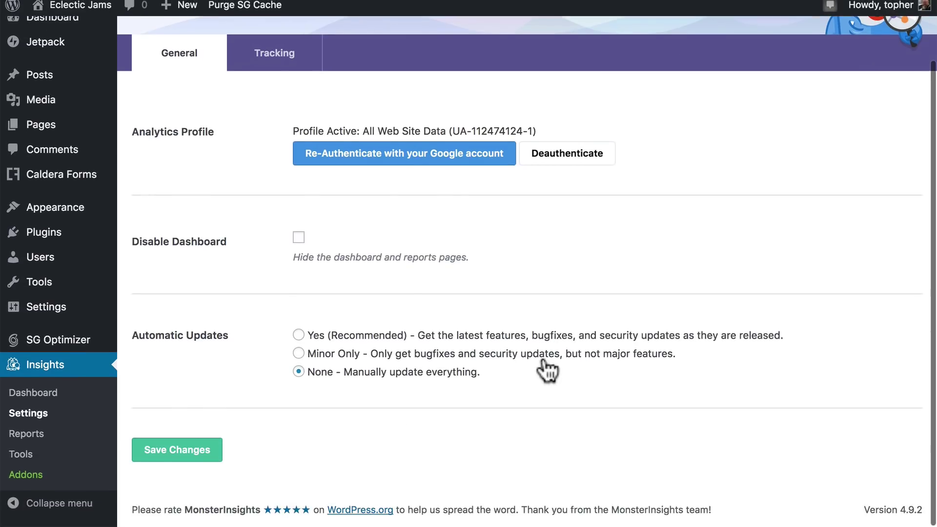
click(167, 455)
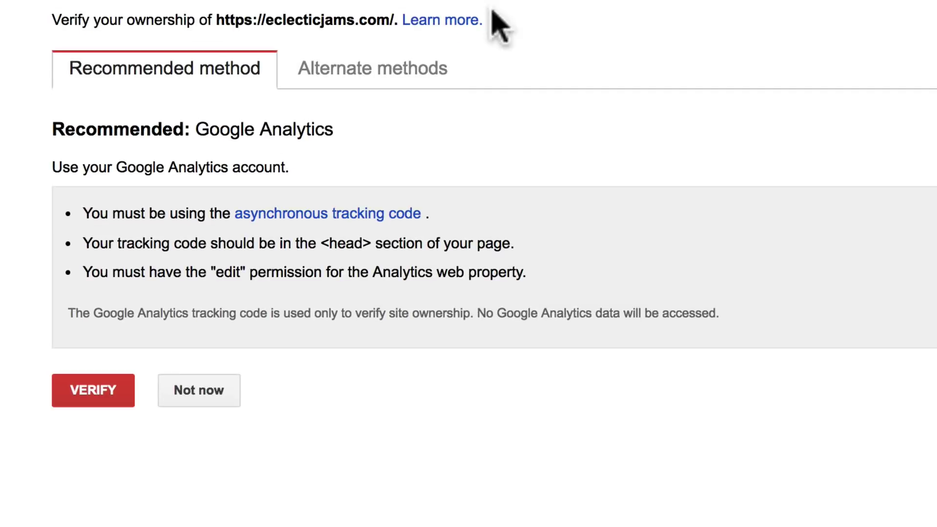
Verify eclecticjams.com ownership via the Google Analytics method and continue to its dashboard.
click(95, 388)
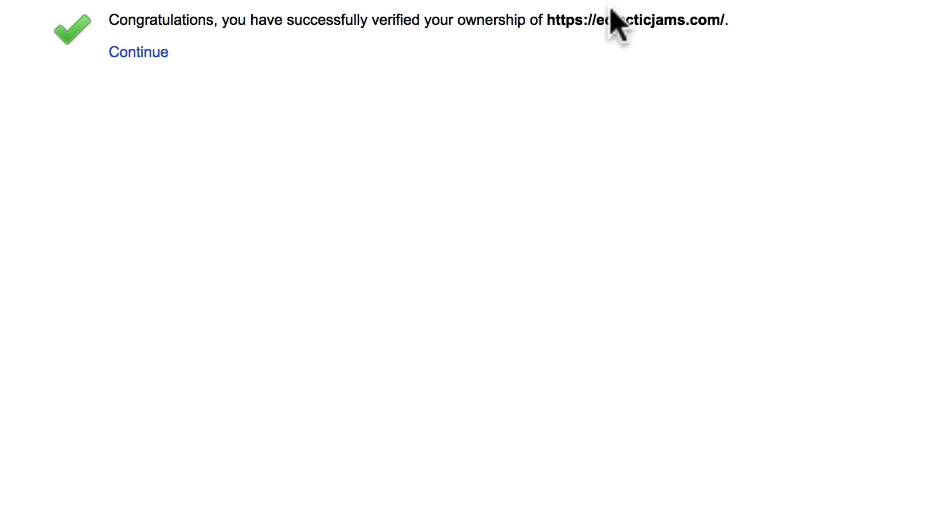
click(128, 59)
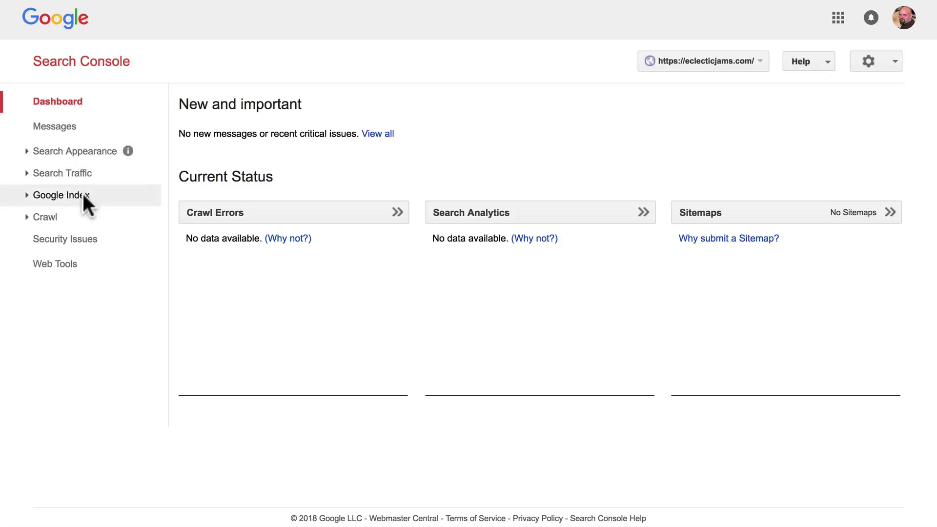
Fetch the eclecticjams.com homepage as Google and request indexing with 'Crawl only this URL'.
click(42, 218)
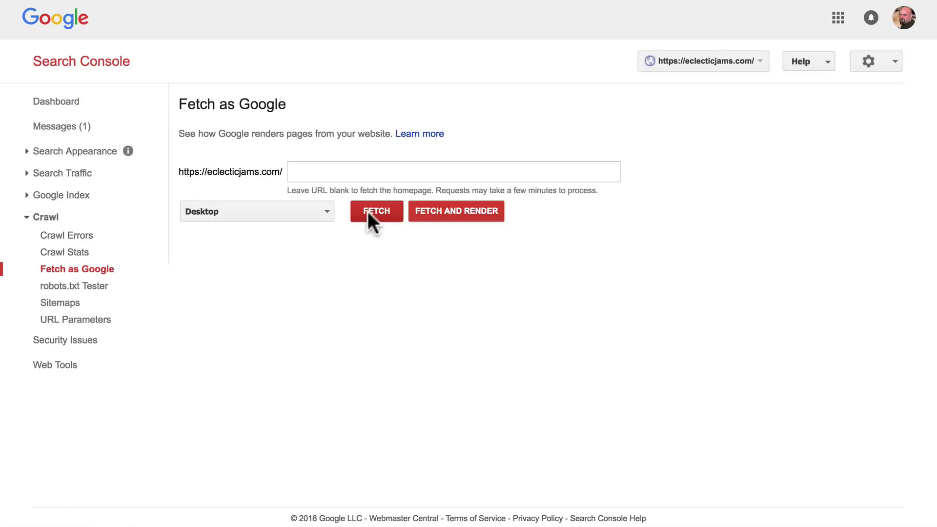
click(366, 208)
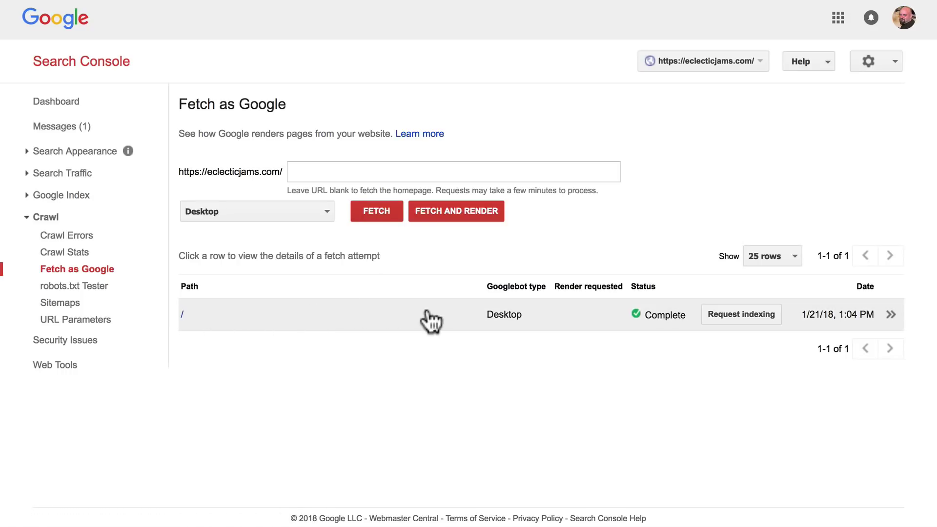
click(736, 311)
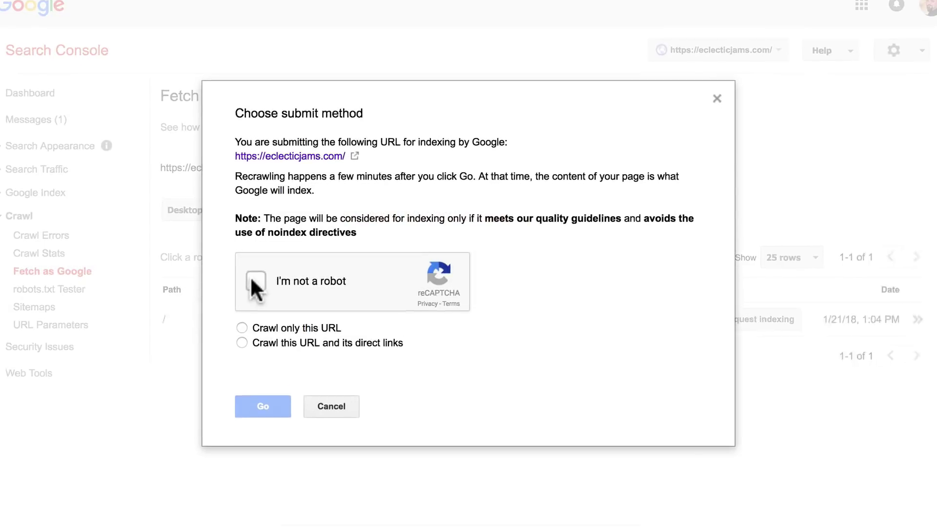
click(174, 307)
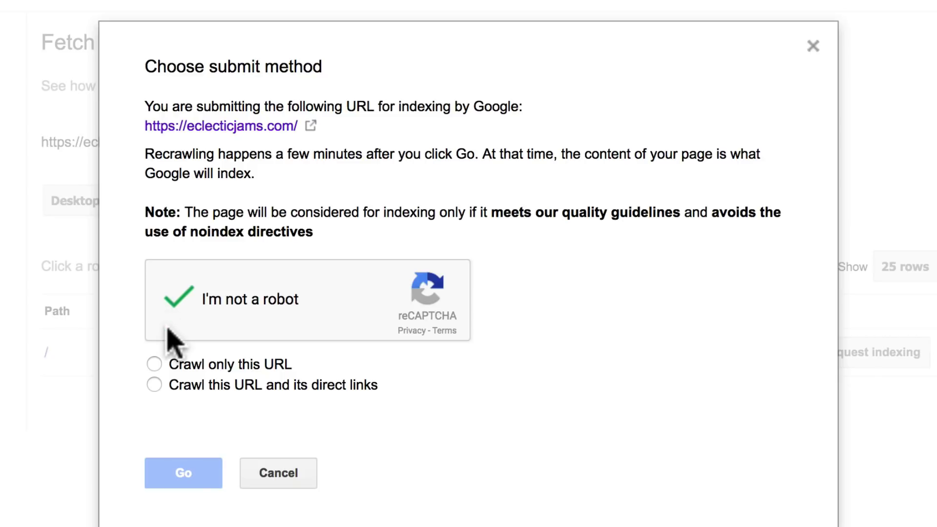
click(155, 364)
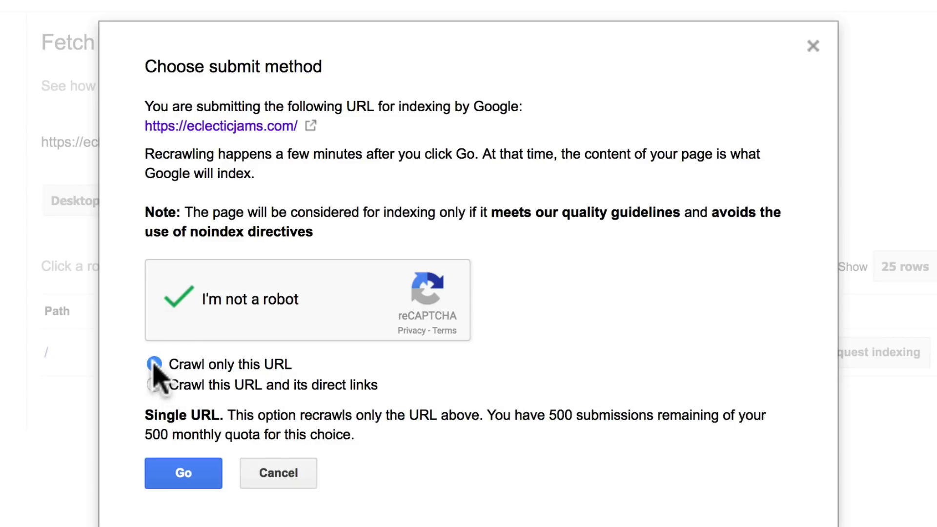
click(184, 473)
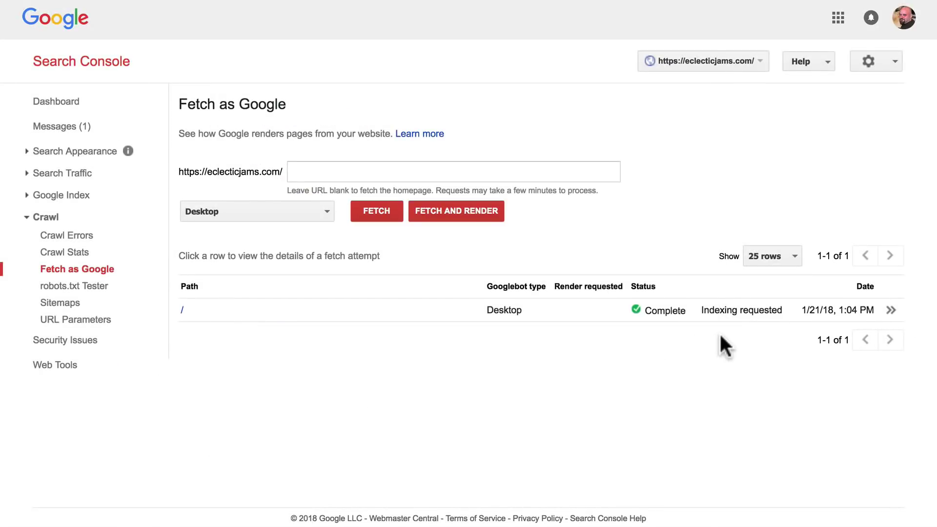